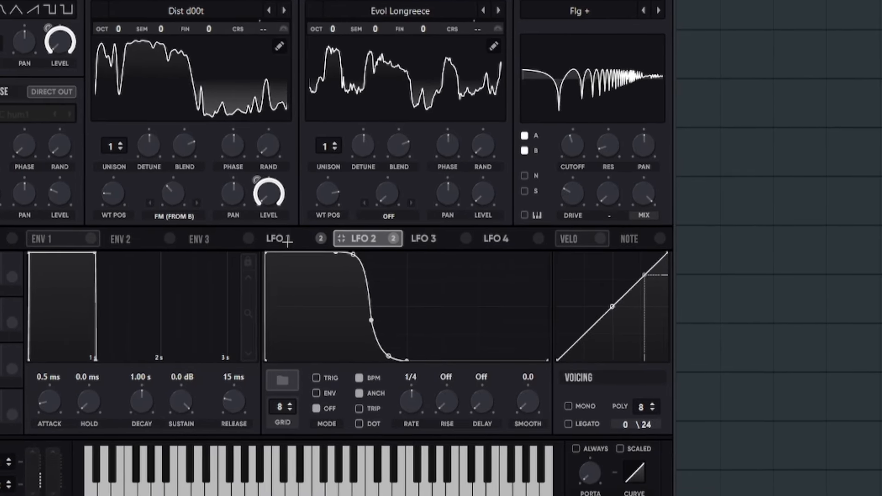
Show the LFO 1 envelope in the Serum patch and close the Serum window
{"action": "left_click", "coordinate": [281, 239]}
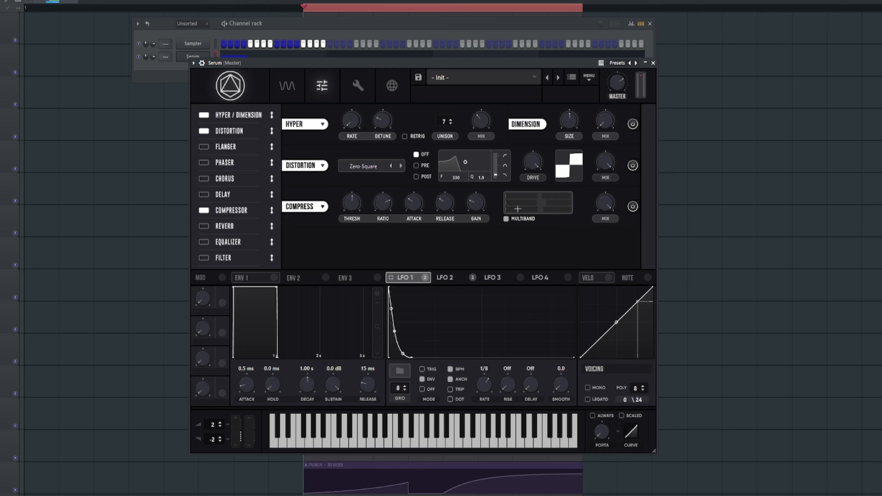
{"action": "left_click", "coordinate": [653, 63]}
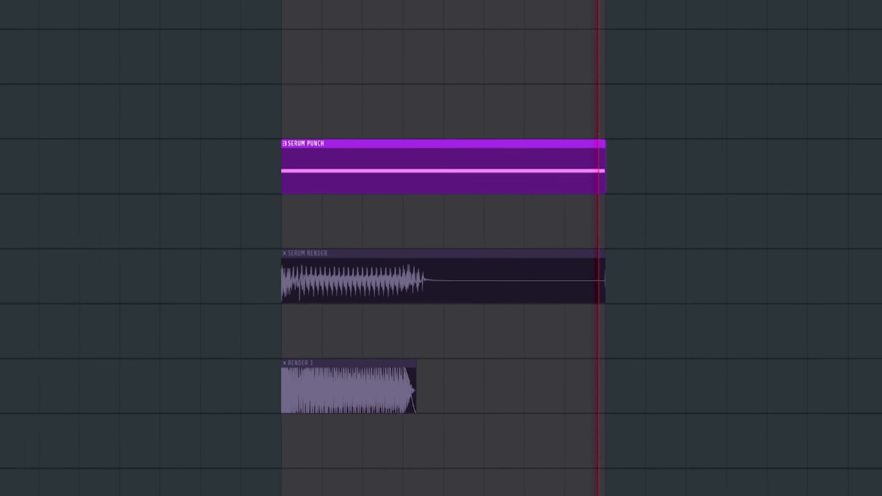
Mute the SERUM PUNCH pattern clip and unmute the SERUM RENDER audio clip in the playlist
{"action": "left_click", "coordinate": [375, 191]}
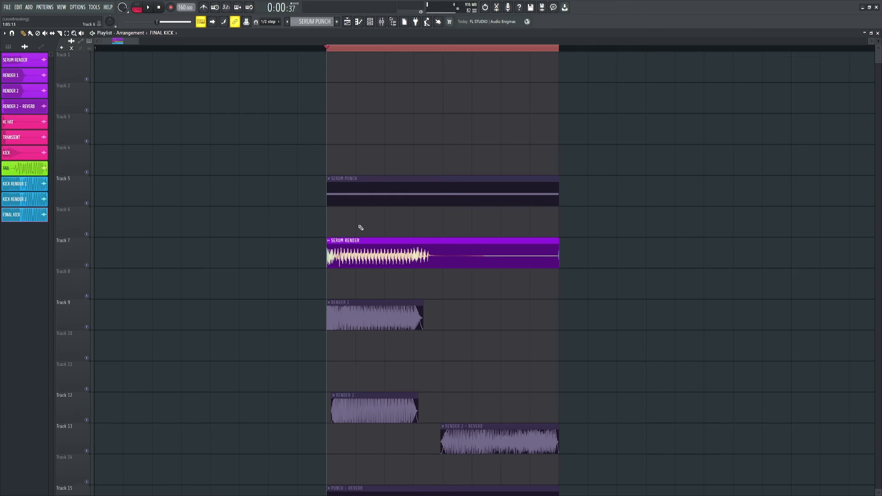
{"action": "scroll", "coordinate": [136, 261], "scroll_direction": "up", "scroll_amount": 2}
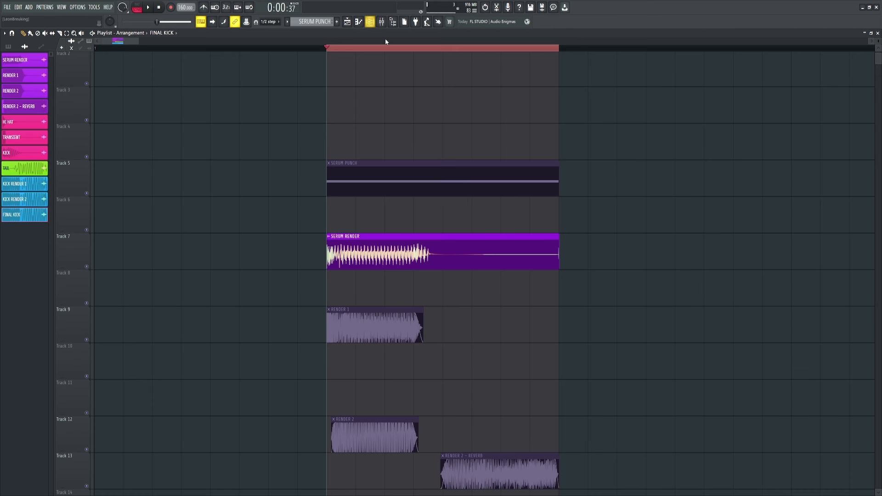
Inspect the first Fruity Parametric EQ 2 and the Fruity WaveShaper curve on the SERUM RENDER mixer track
{"action": "left_click", "coordinate": [381, 21]}
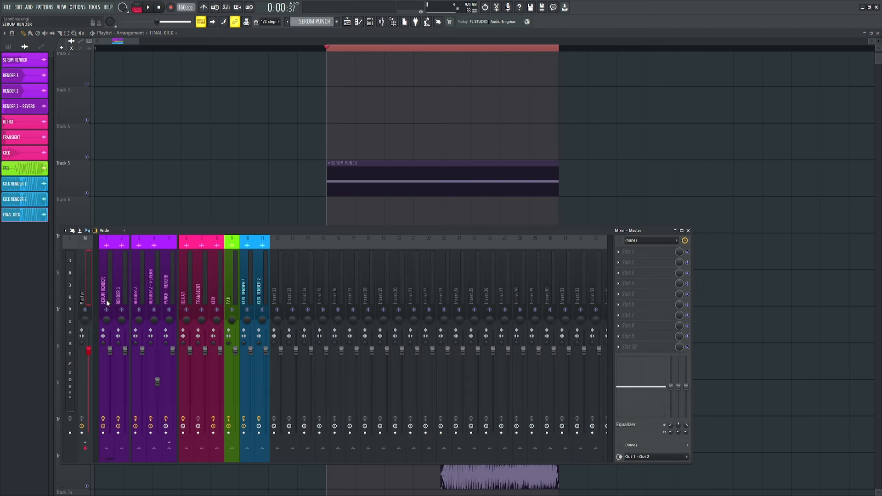
{"action": "left_click", "coordinate": [105, 299]}
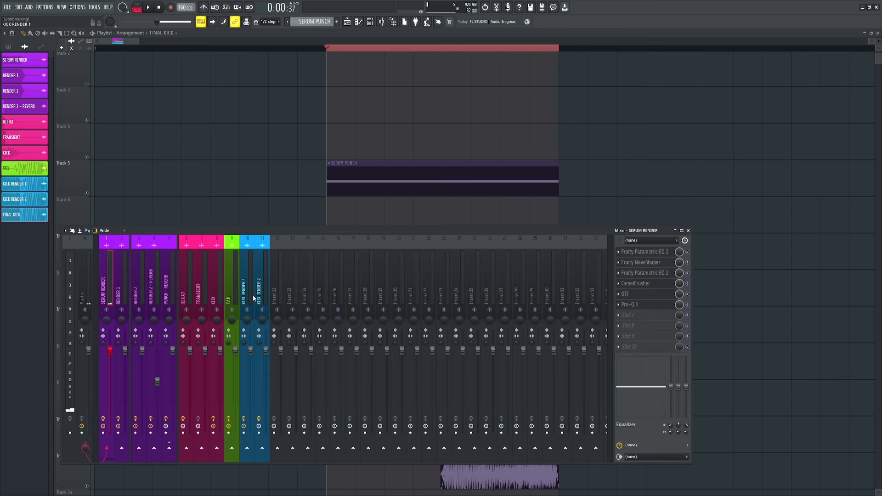
{"action": "left_click", "coordinate": [653, 253]}
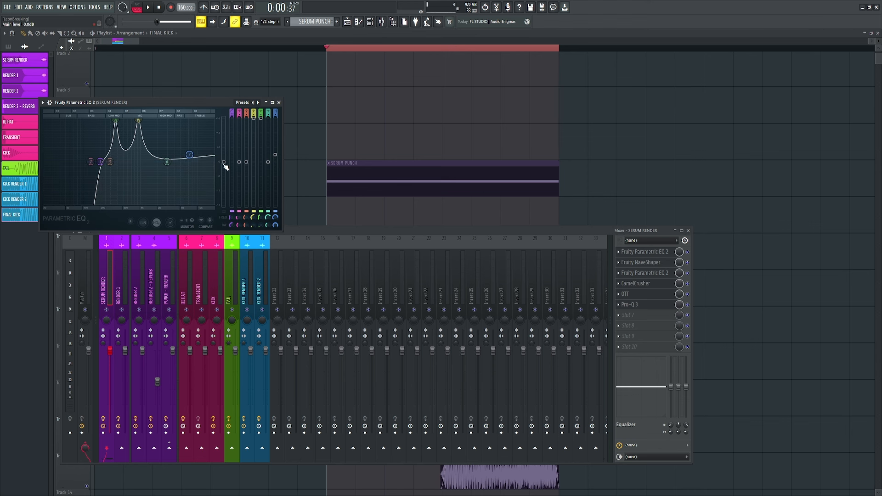
{"action": "left_click", "coordinate": [650, 262]}
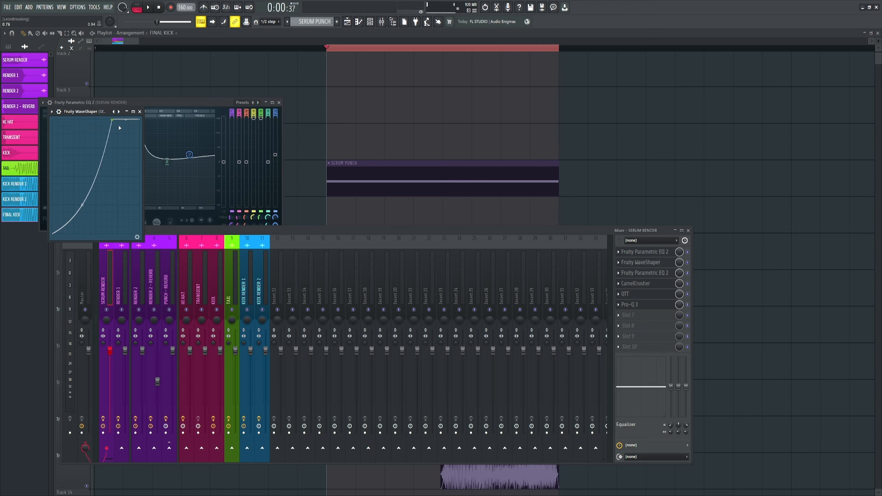
{"action": "left_click_drag", "start_coordinate": [112, 119], "coordinate": [114, 120]}
Review the second Parametric EQ 2, CamelCrusher, OTT and Pro-Q 3 on the SERUM RENDER track, and close the plugin windows
{"action": "left_click", "coordinate": [659, 274]}
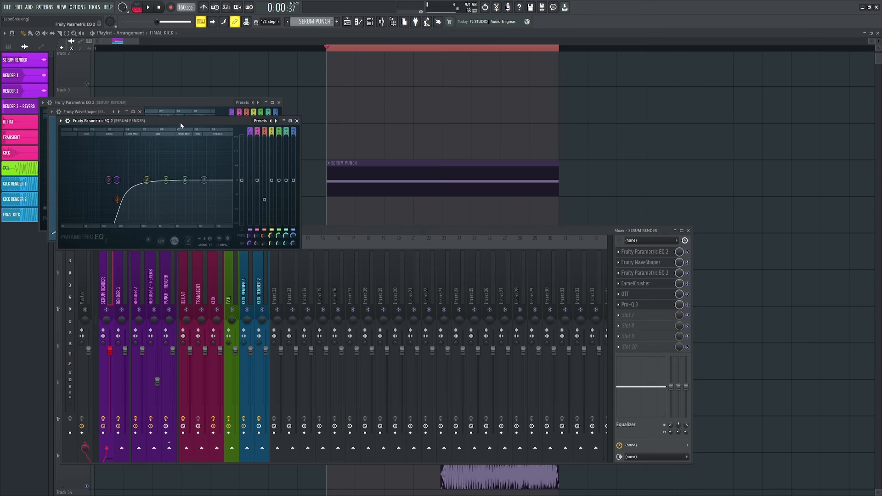
{"action": "left_click_drag", "start_coordinate": [181, 125], "coordinate": [382, 153]}
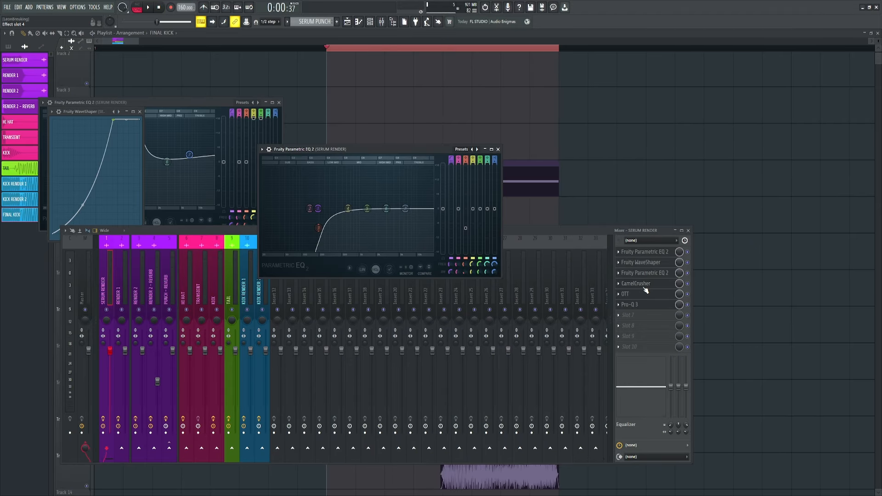
{"action": "left_click", "coordinate": [643, 285]}
{"action": "left_click_drag", "start_coordinate": [125, 132], "coordinate": [421, 176]}
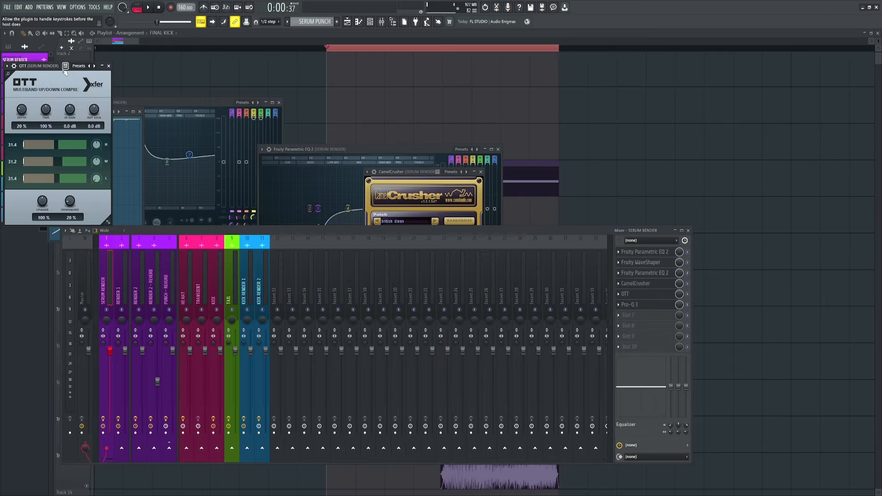
{"action": "left_click_drag", "start_coordinate": [65, 71], "coordinate": [392, 210]}
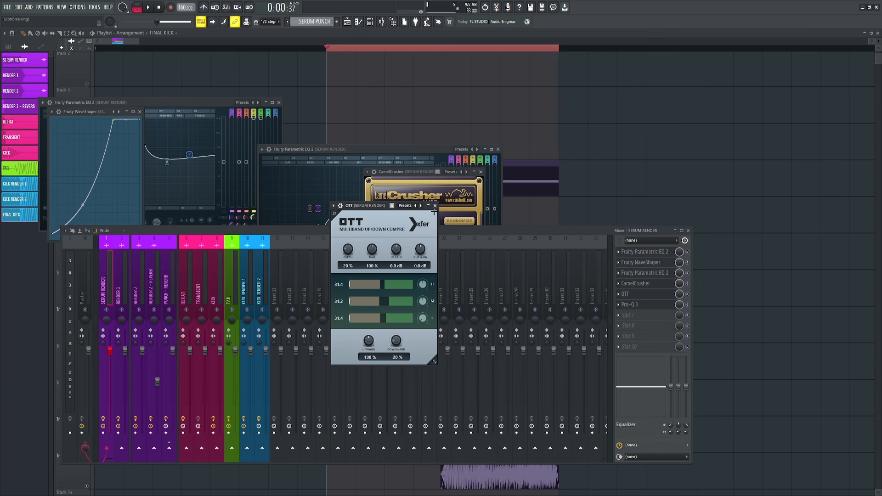
{"action": "left_click", "coordinate": [631, 305]}
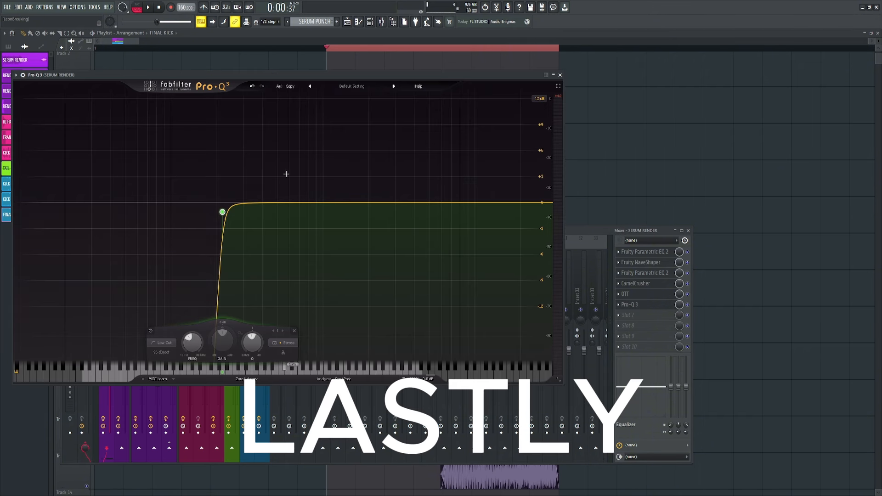
{"action": "left_click", "coordinate": [560, 76]}
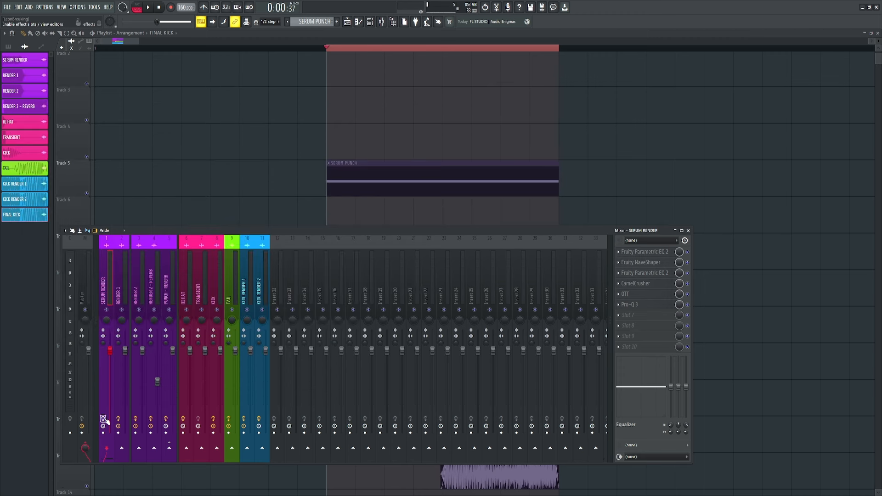
Play SERUM RENDER without and with its effect slots enabled to compare the sound, and close the mixer
{"action": "key", "text": "space"}
{"action": "left_click", "coordinate": [104, 421]}
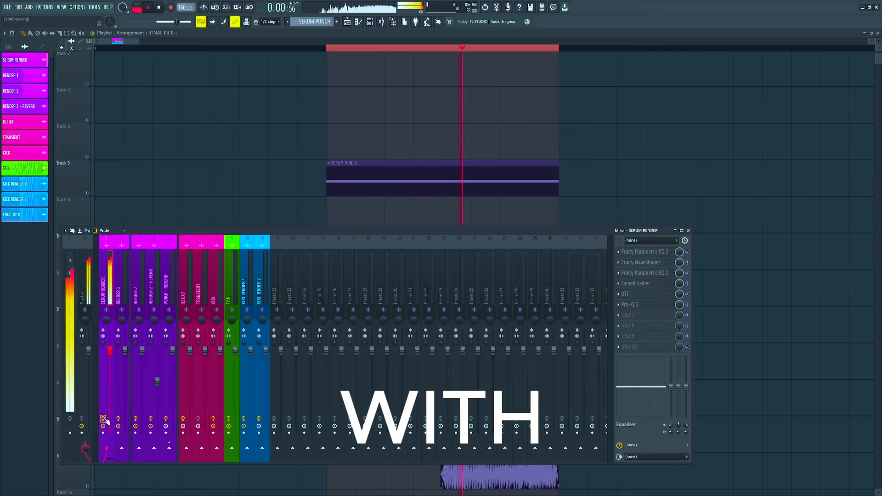
{"action": "key", "text": "space"}
{"action": "key", "text": "F9"}
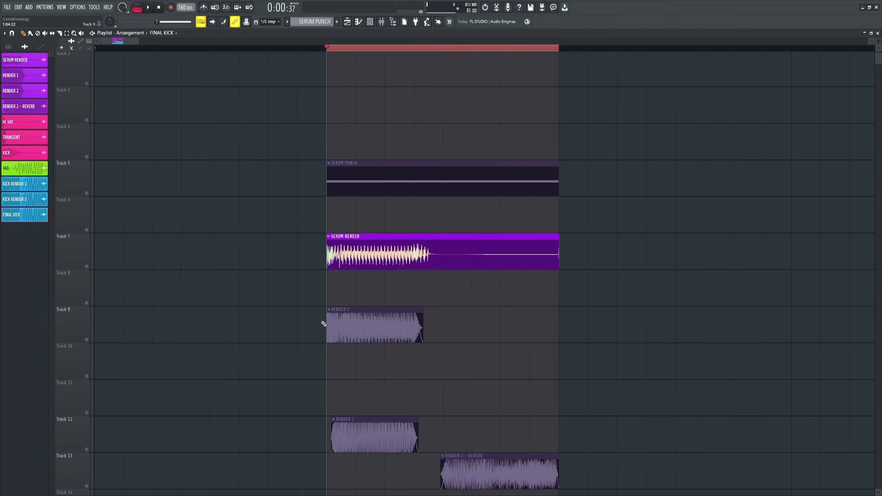
Unmute the RENDER 1 clip, mute the SERUM RENDER clip, and play back the result
{"action": "right_click", "coordinate": [361, 335], "text": "alt"}
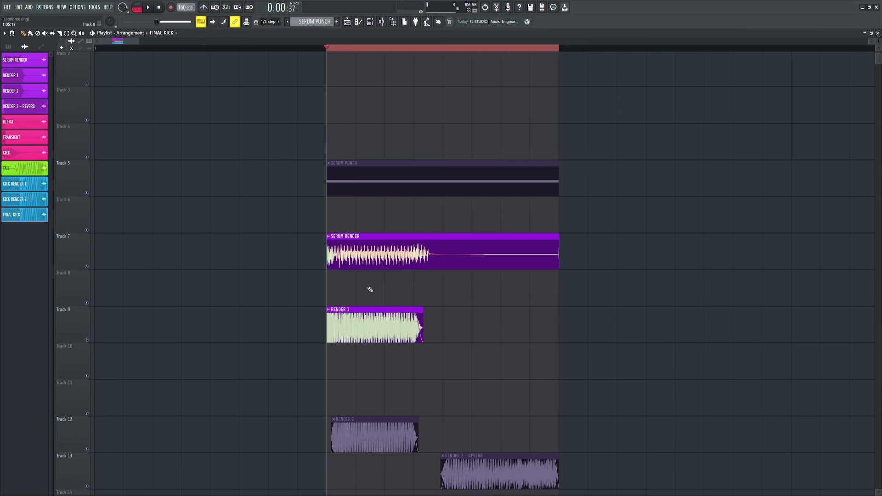
{"action": "right_click", "coordinate": [375, 254], "text": "alt"}
{"action": "scroll", "coordinate": [396, 370], "scroll_direction": "down", "scroll_amount": 1}
{"action": "scroll", "coordinate": [413, 357], "scroll_direction": "up", "scroll_amount": 1}
{"action": "key", "text": "space"}
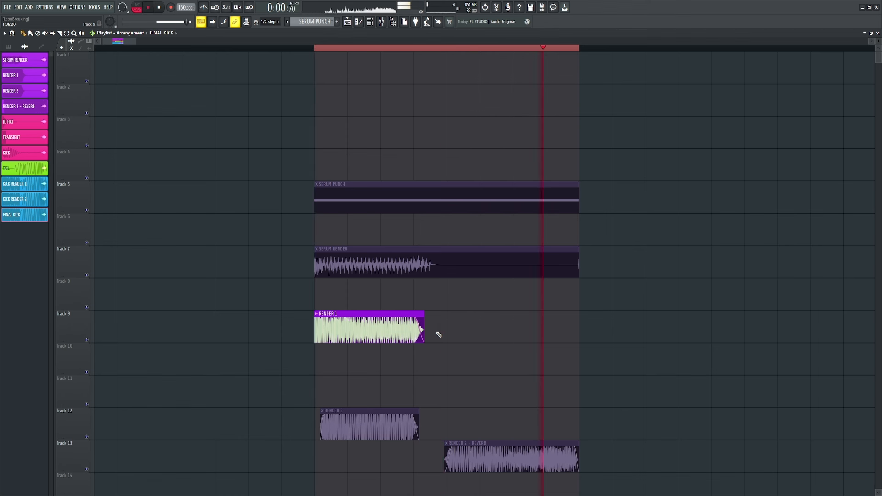
{"action": "key", "text": "space"}
Try extending the end of the RENDER 1 clip to include its decaying tail, and listen to it
{"action": "left_click_drag", "start_coordinate": [422, 333], "coordinate": [493, 329]}
{"action": "key", "text": "space"}
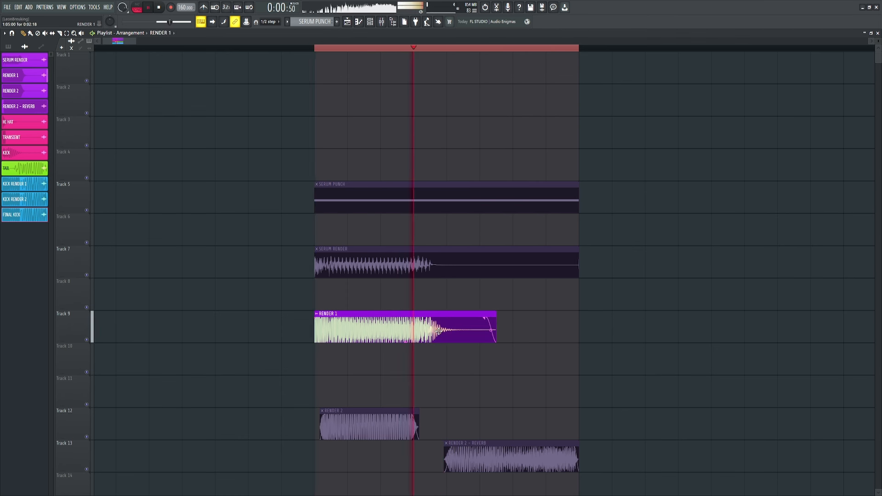
{"action": "key", "text": "space"}
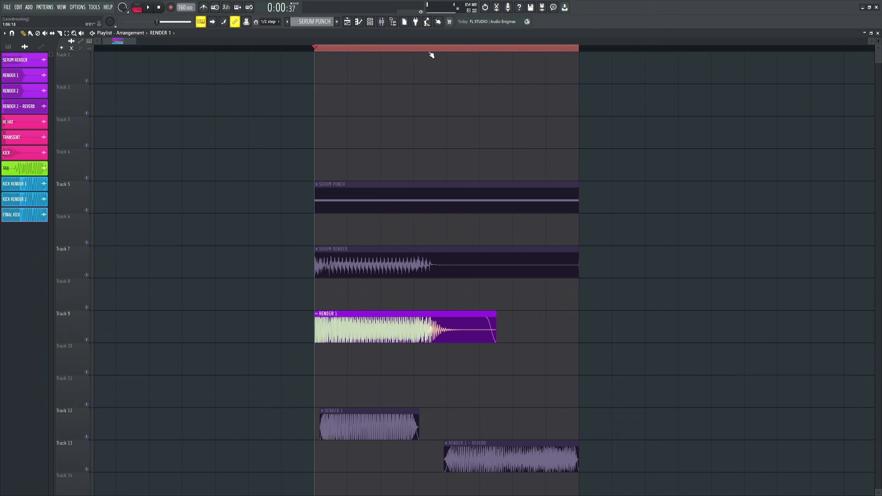
{"action": "key", "text": "space"}
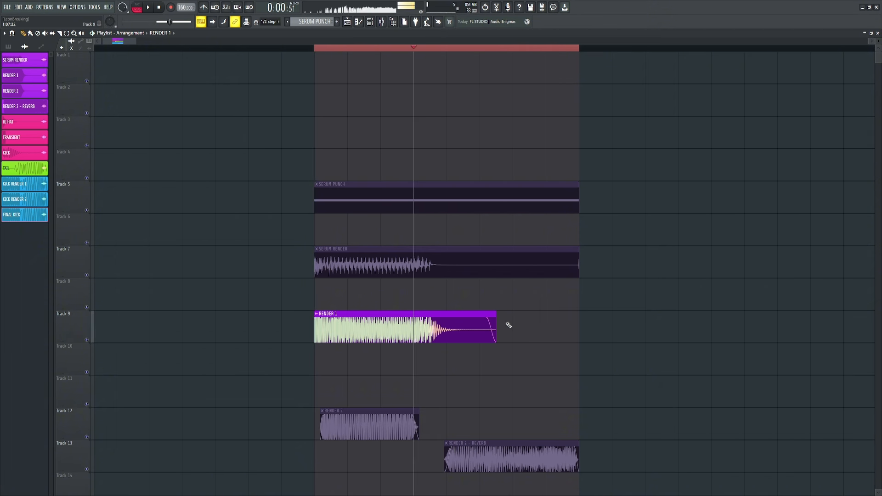
{"action": "left_click", "coordinate": [317, 49]}
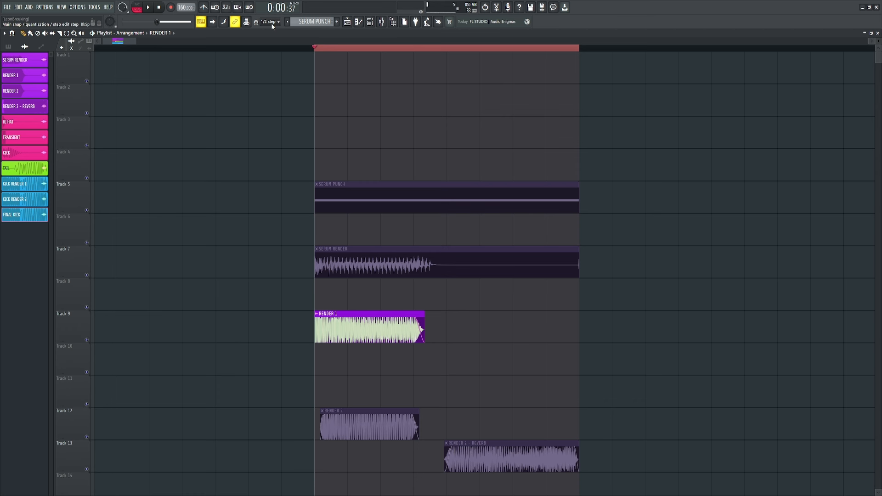
Open the first Fruity Parametric EQ 2 on the RENDER 1 mixer track and play the clip through it
{"action": "scroll", "coordinate": [297, 144], "scroll_direction": "down", "scroll_amount": 3}
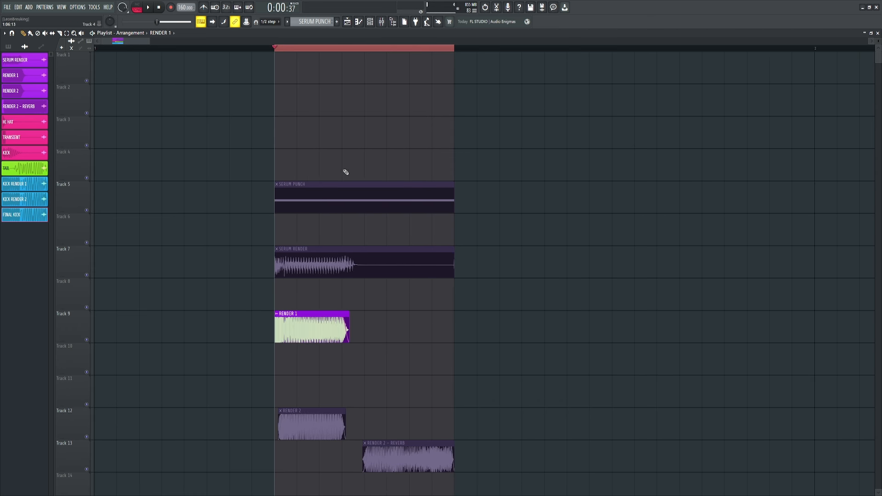
{"action": "scroll", "coordinate": [448, 173], "scroll_direction": "up", "scroll_amount": 3}
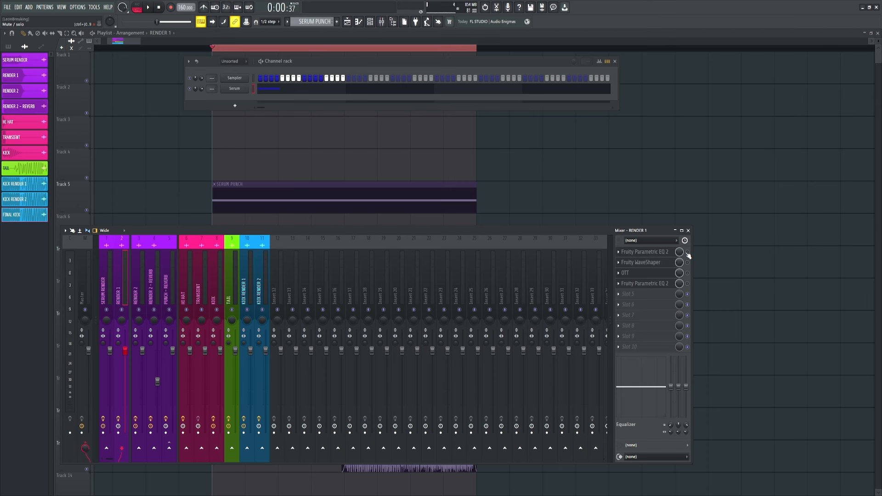
{"action": "left_click", "coordinate": [653, 253]}
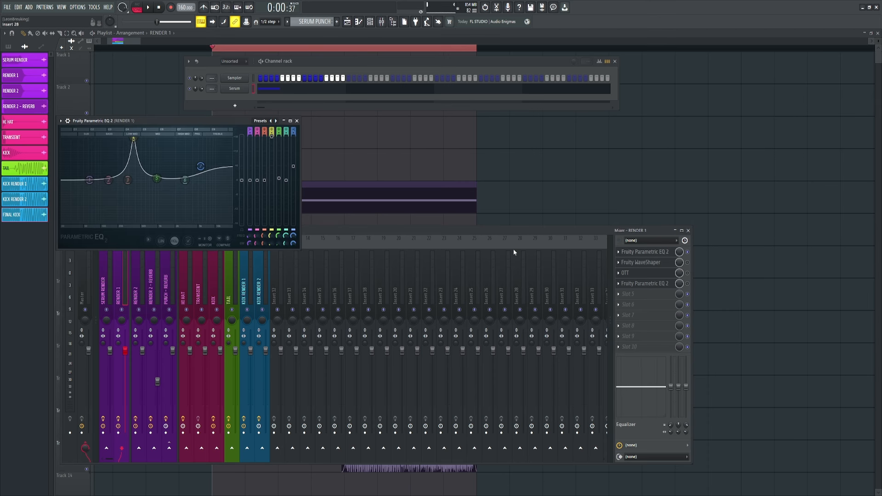
{"action": "left_click_drag", "start_coordinate": [189, 123], "coordinate": [382, 172]}
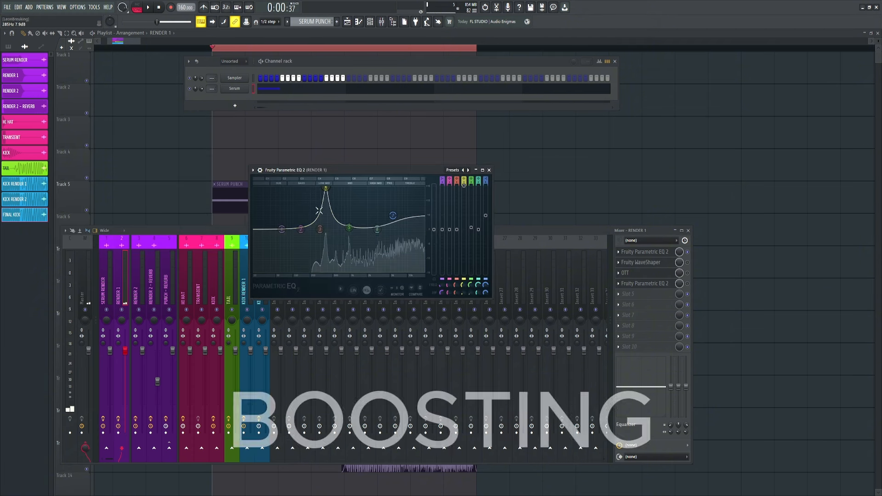
{"action": "key", "text": "space"}
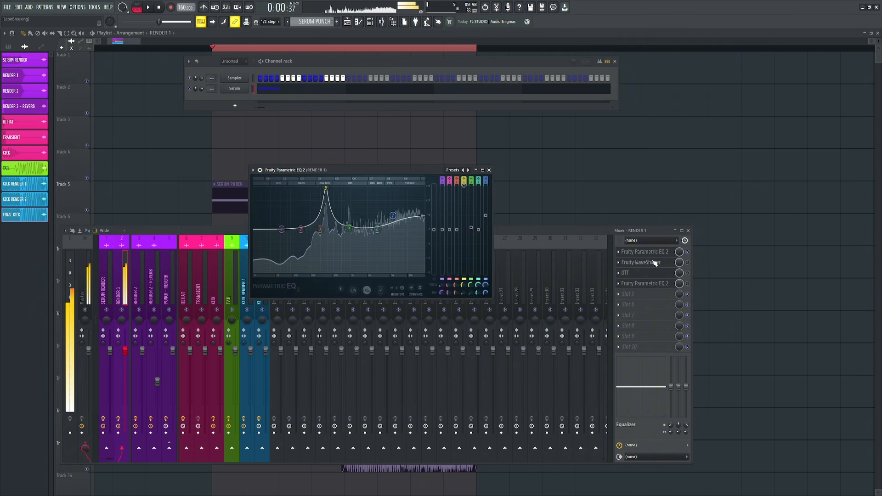
Enable the Fruity WaveShaper on the RENDER 1 track, view its curve, and play the distorted clip
{"action": "left_click", "coordinate": [687, 262]}
{"action": "left_click", "coordinate": [652, 263]}
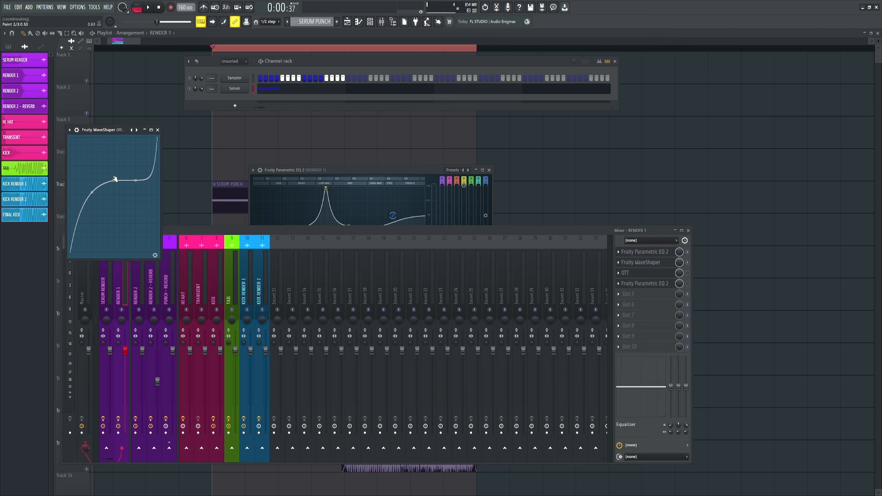
{"action": "left_click", "coordinate": [692, 264]}
{"action": "key", "text": "space"}
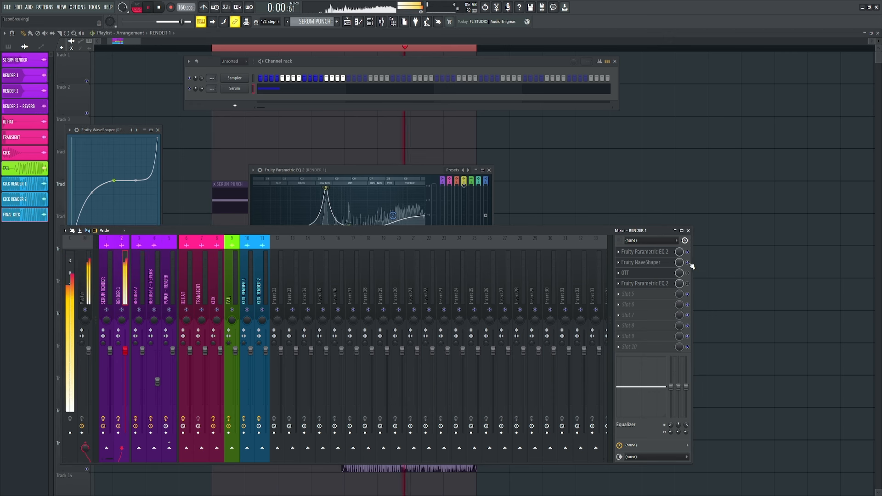
{"action": "key", "text": "space"}
Enable OTT on the RENDER 1 track, show its settings, and inspect the second Fruity Parametric EQ 2
{"action": "left_click", "coordinate": [687, 273]}
{"action": "left_click", "coordinate": [639, 275]}
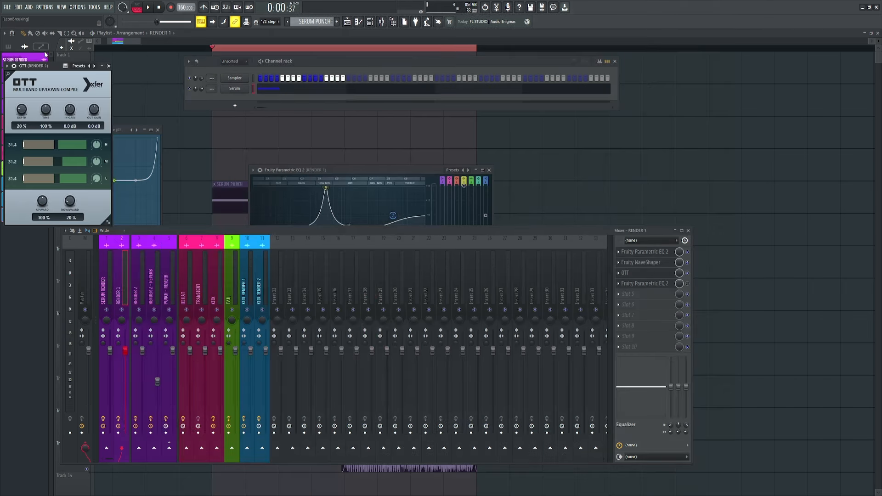
{"action": "left_click_drag", "start_coordinate": [46, 68], "coordinate": [285, 143]}
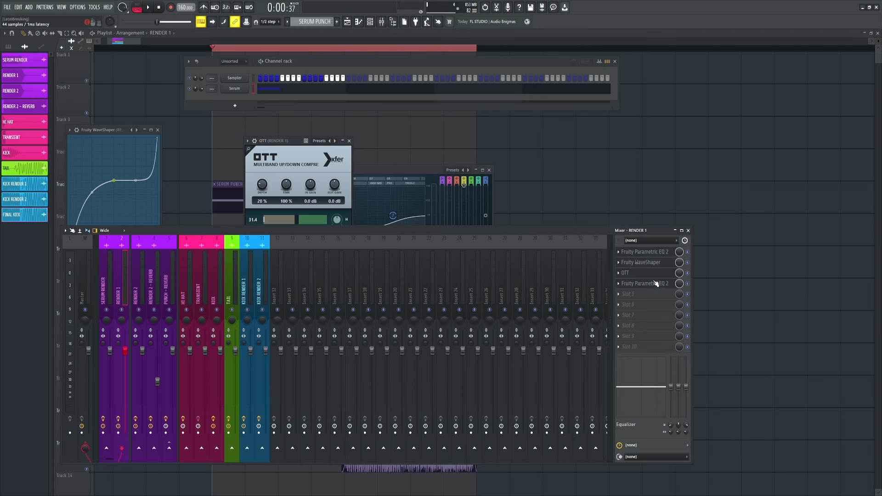
{"action": "left_click", "coordinate": [643, 283]}
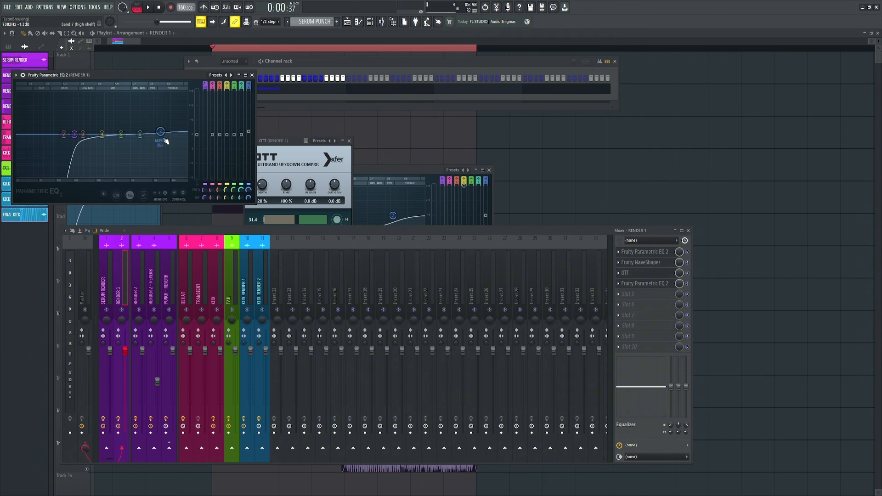
{"action": "left_click", "coordinate": [254, 74]}
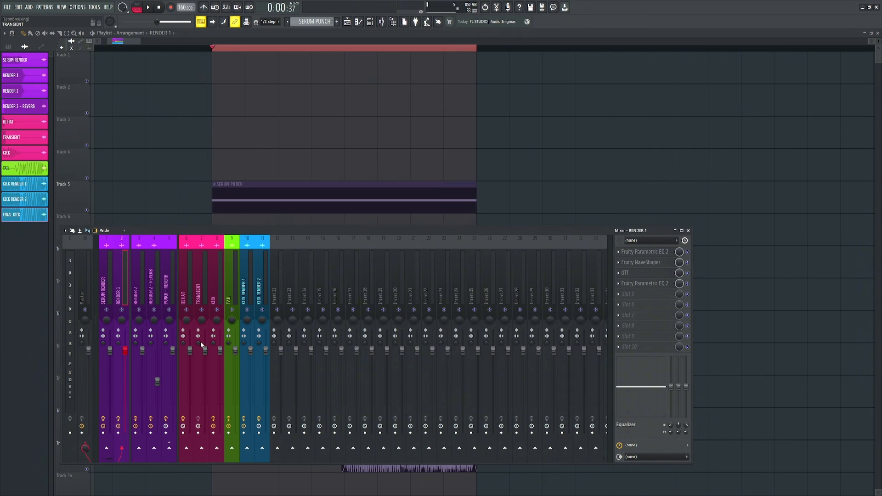
Play the RENDER 1 clip to compare its sound without and with the effect chain
{"action": "key", "text": "space"}
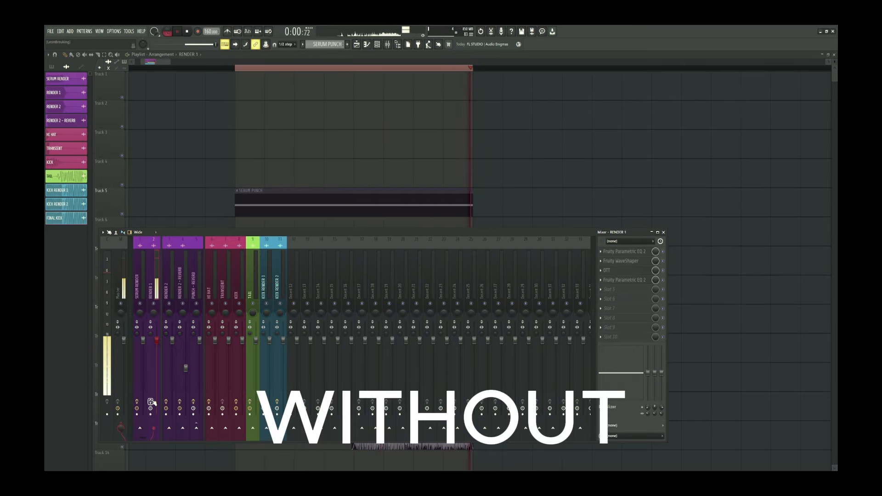
{"action": "key", "text": "space"}
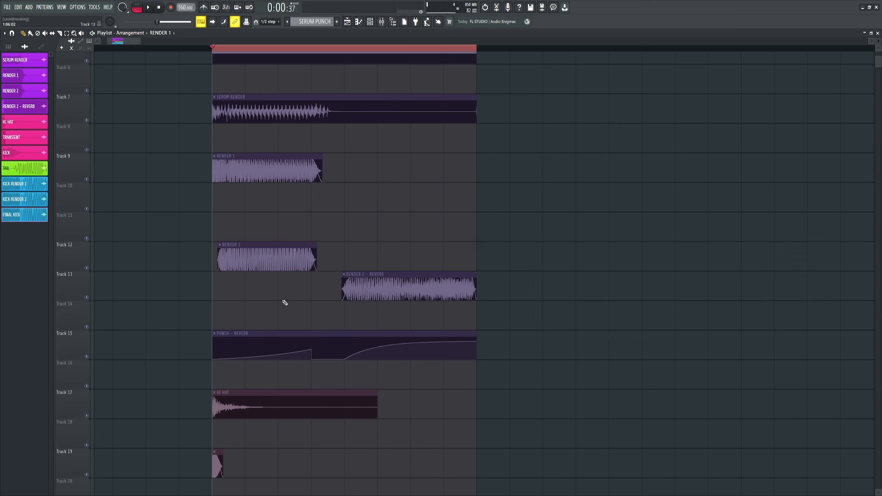
Unmute the RENDER 2 clip on Track 12
{"action": "scroll", "coordinate": [229, 279], "scroll_direction": "down", "scroll_amount": 1}
{"action": "left_click", "coordinate": [224, 248], "text": "alt"}
{"action": "scroll", "coordinate": [214, 246], "scroll_direction": "left", "scroll_amount": 2}
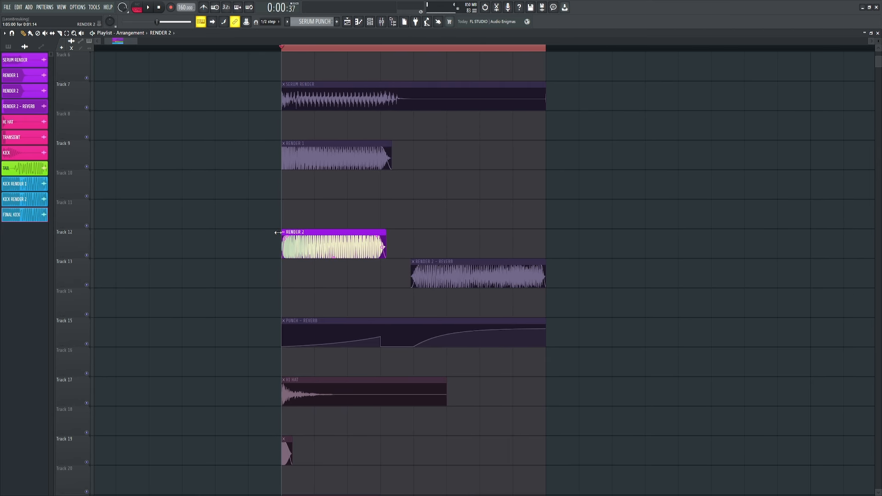
Inspect the Fruity Parametric EQ 2, OTT, Patcher inflator and Fruity Soft Clipper settings on the RENDER 2 mixer track
{"action": "left_click", "coordinate": [382, 22]}
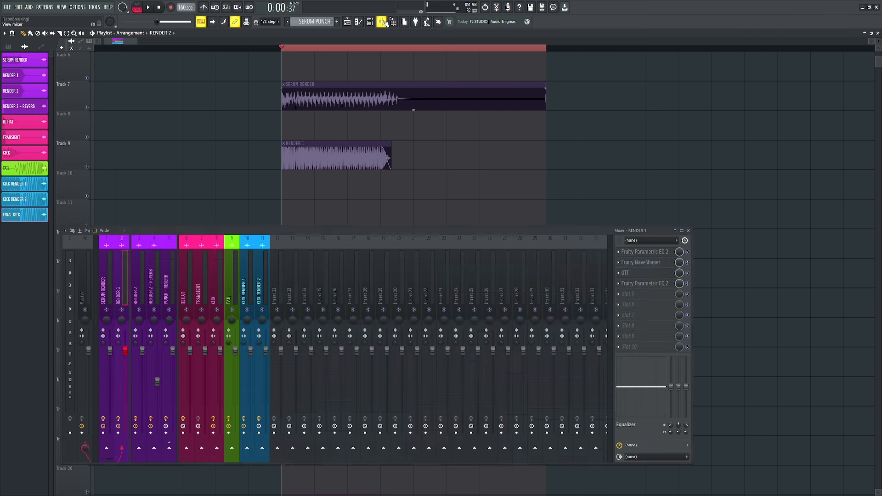
{"action": "left_click", "coordinate": [644, 251]}
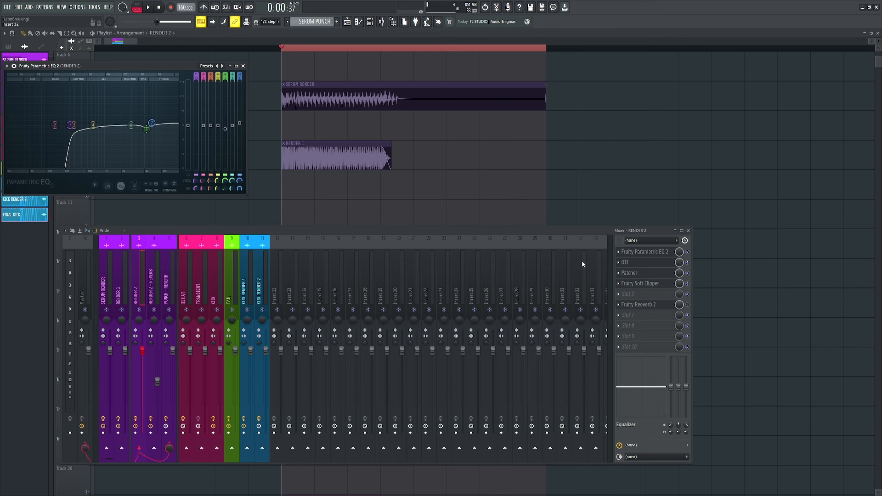
{"action": "left_click", "coordinate": [626, 262]}
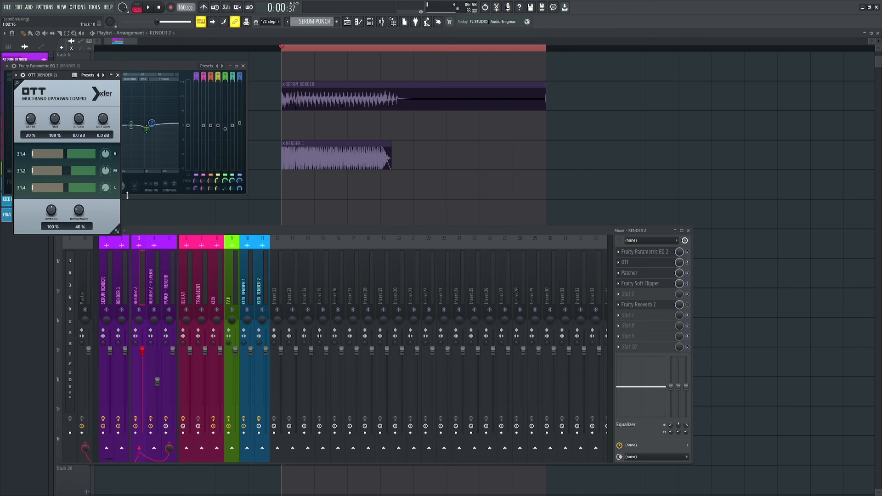
{"action": "left_click", "coordinate": [657, 273]}
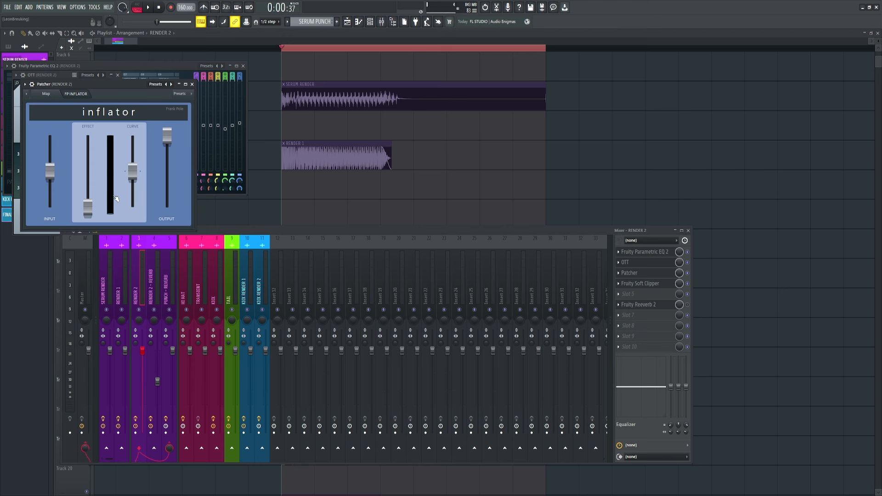
{"action": "left_click", "coordinate": [648, 287]}
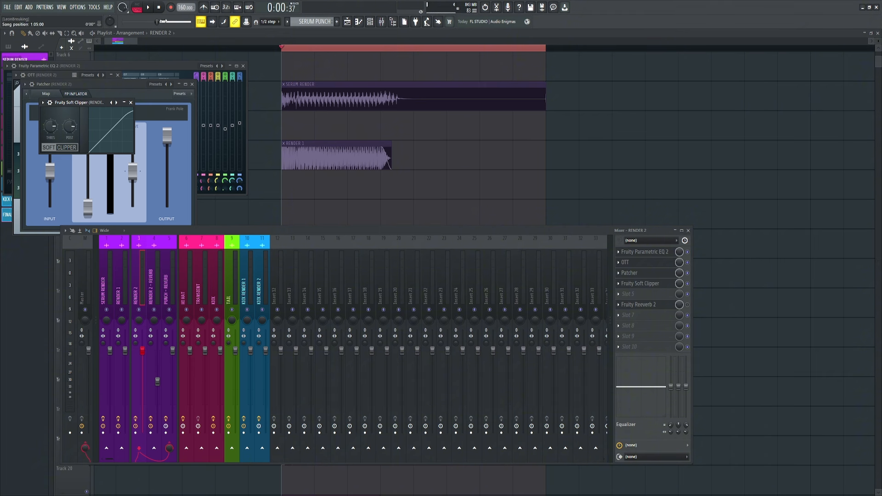
Play the RENDER 2 clip to compare its sound without and with the mixer track's effects
{"action": "right_click", "coordinate": [137, 420]}
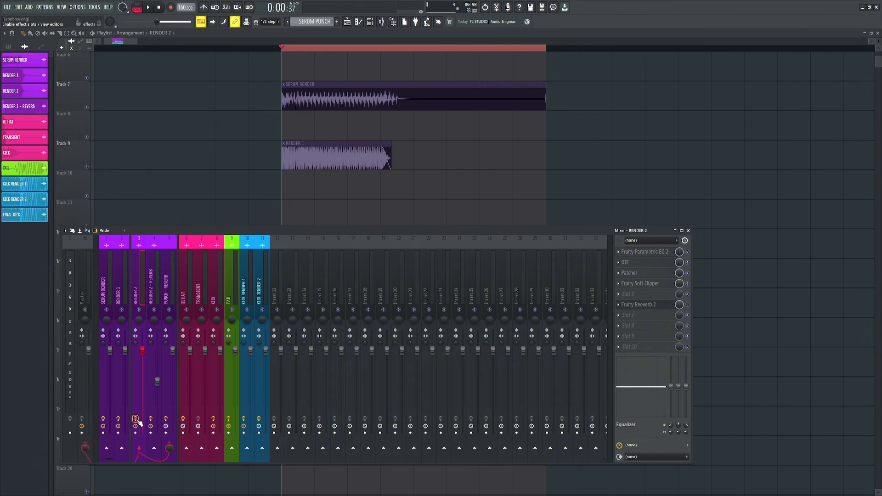
{"action": "key", "text": "space"}
{"action": "key", "text": "space"}
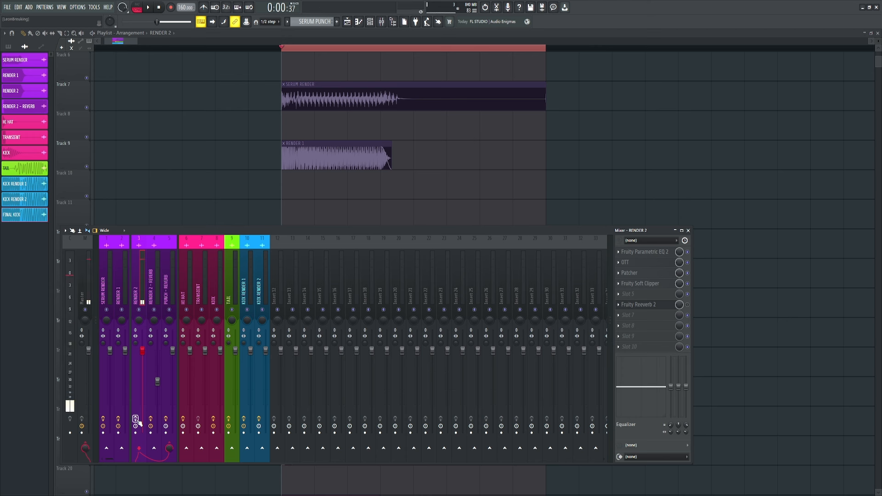
{"action": "key", "text": "space"}
{"action": "key", "text": "space"}
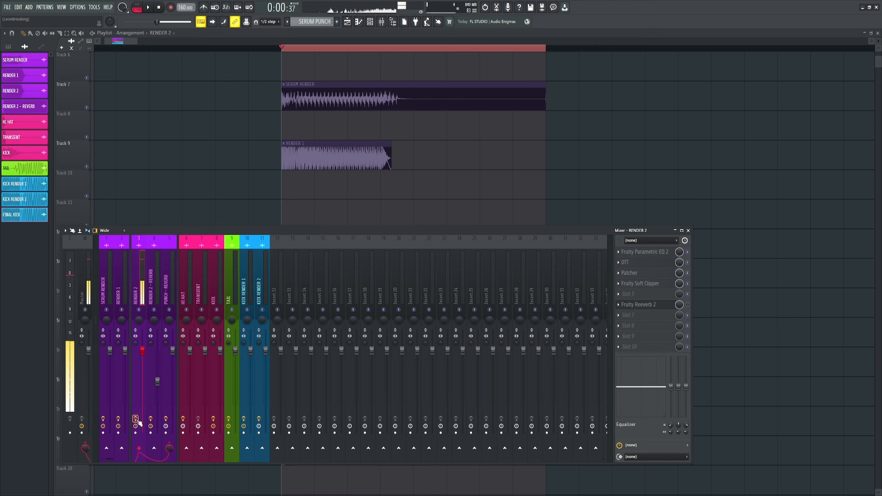
View the Fruity Reeverb 2 settings on the RENDER 2 mixer track and unmute the RENDER 2 - REVERB clip on Track 13
{"action": "left_click", "coordinate": [662, 305]}
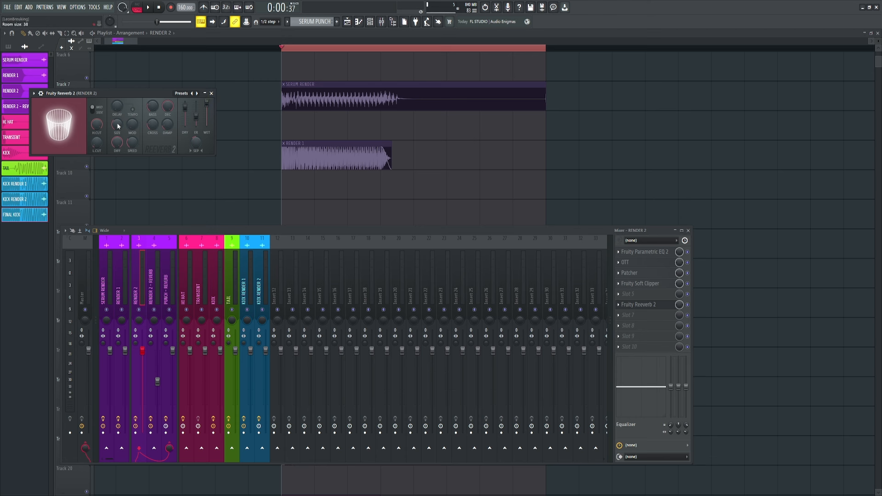
{"action": "right_click", "coordinate": [512, 193]}
{"action": "scroll", "coordinate": [449, 279], "scroll_direction": "up", "scroll_amount": 1}
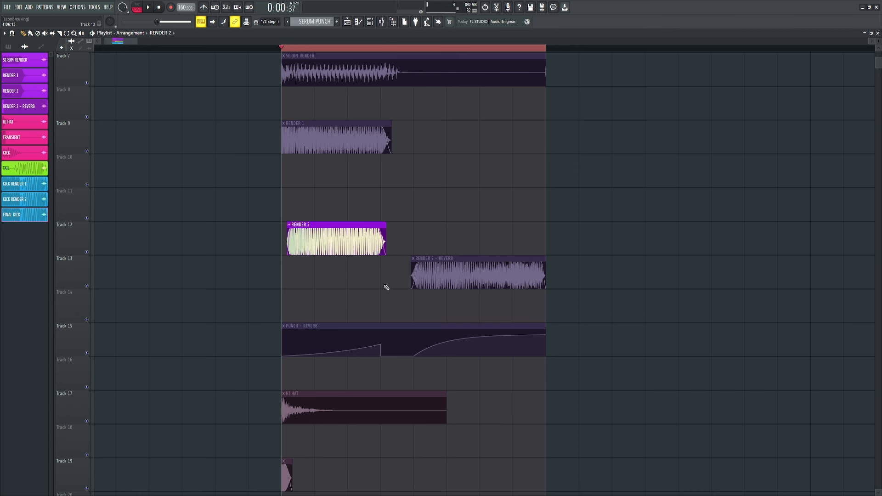
{"action": "right_click", "coordinate": [419, 274], "text": "alt"}
Try extending the RENDER 2 - REVERB clip back to the loop start and soloing its track, and undo it
{"action": "left_click_drag", "start_coordinate": [411, 270], "coordinate": [137, 286]}
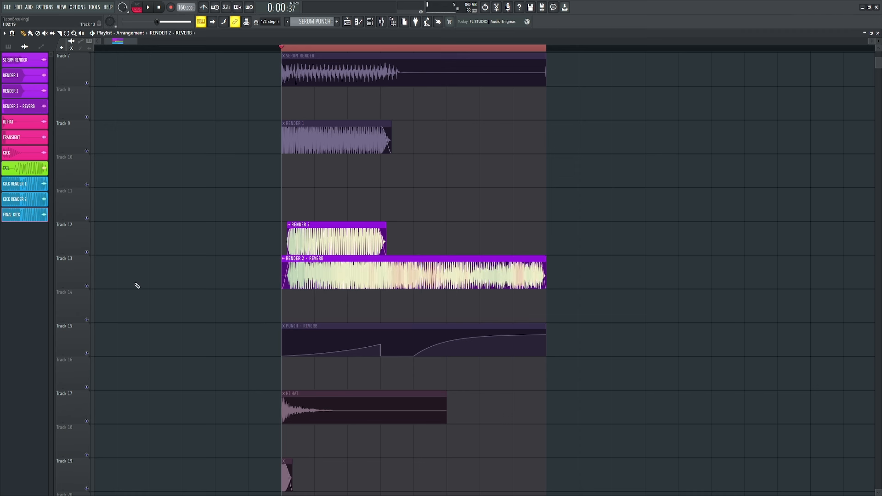
{"action": "right_click", "coordinate": [87, 287]}
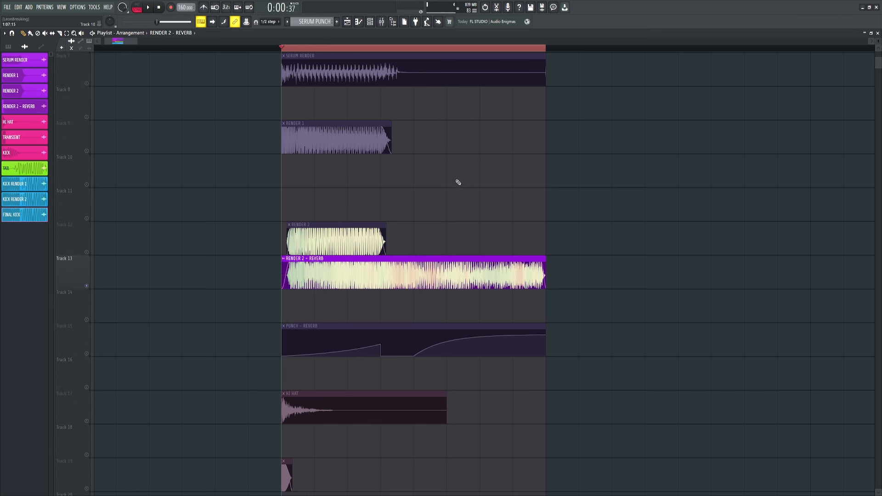
{"action": "key", "text": "ctrl+z"}
{"action": "key", "text": "ctrl+z"}
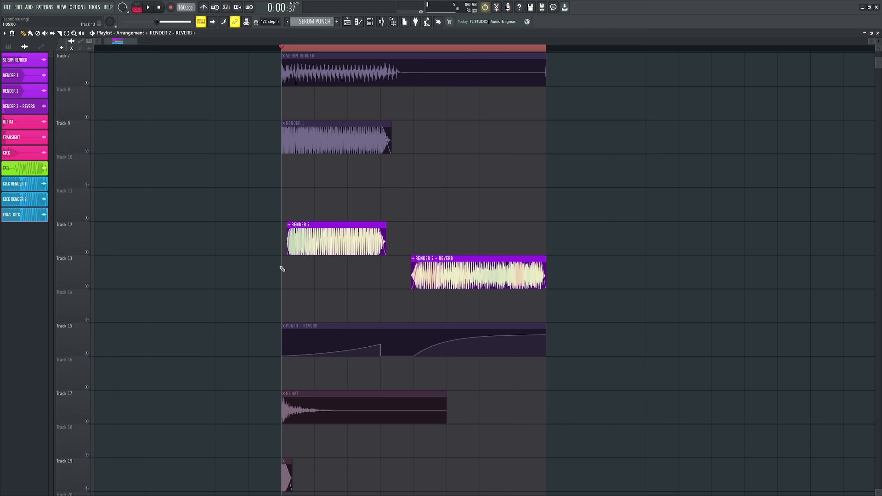
Inspect the Fruity Parametric EQ 2 and CamelCrusher settings on the RENDER 2 - REVERB mixer track
{"action": "left_click", "coordinate": [382, 23]}
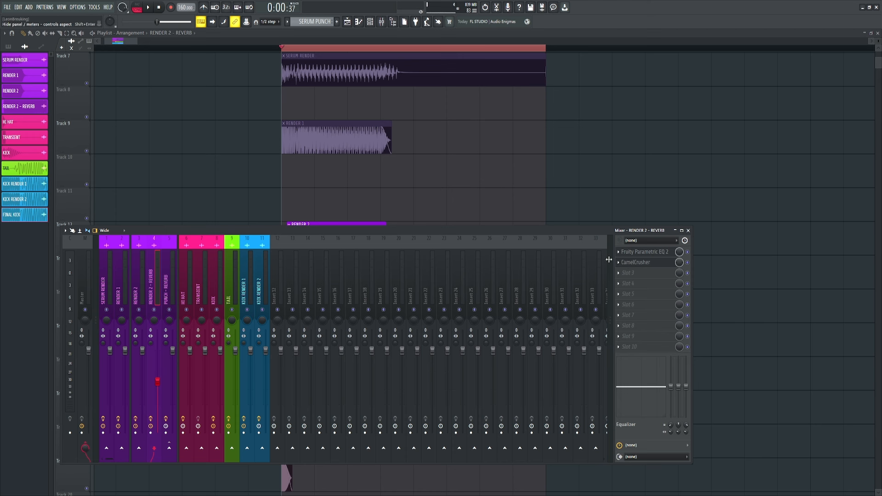
{"action": "left_click", "coordinate": [643, 251]}
{"action": "left_click_drag", "start_coordinate": [179, 182], "coordinate": [134, 167]}
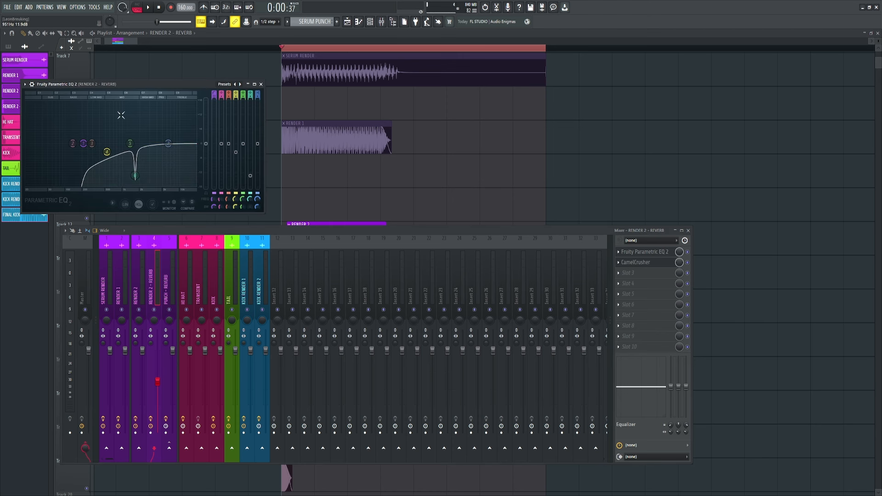
{"action": "left_click", "coordinate": [636, 263]}
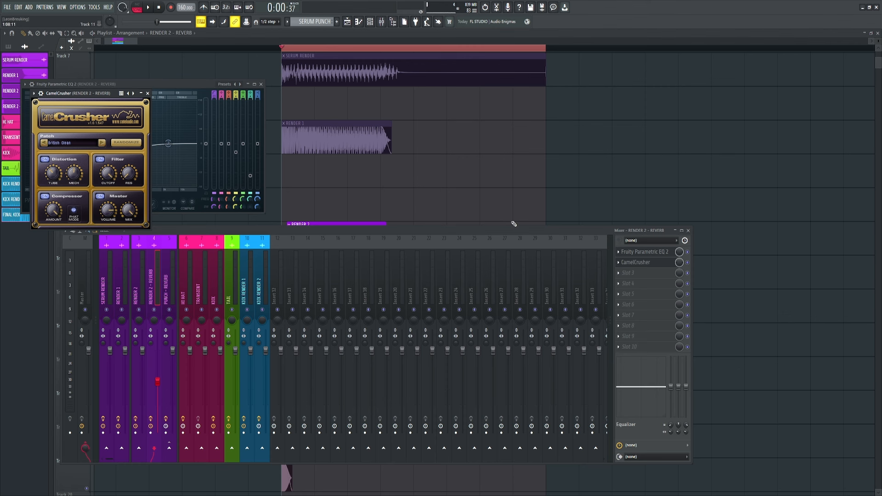
{"action": "key", "text": "F12"}
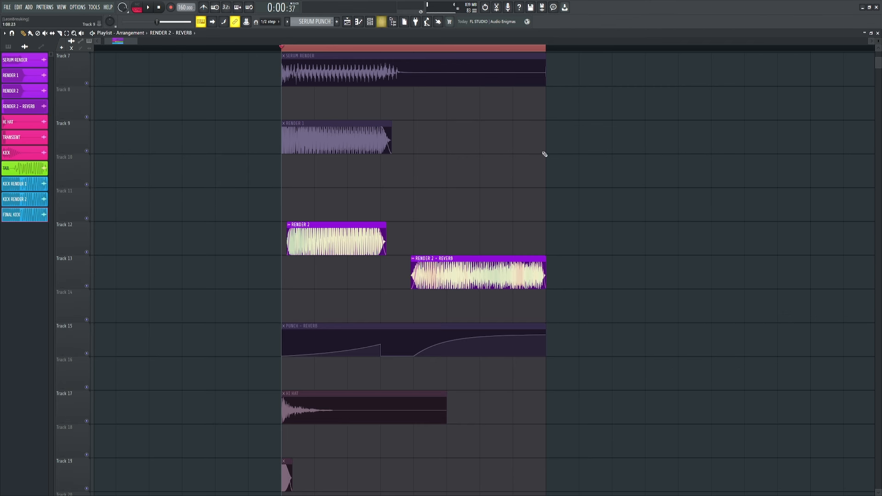
Play the RENDER 2 and RENDER 2 - REVERB clips together
{"action": "key", "text": "space"}
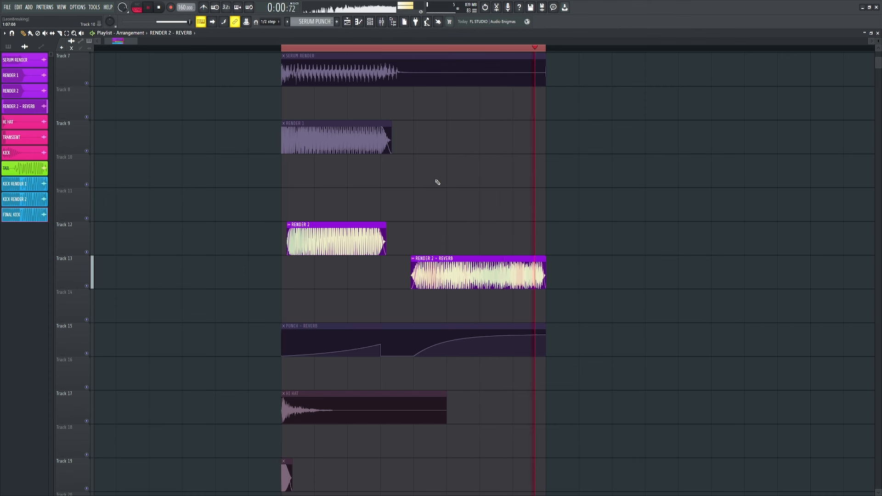
{"action": "scroll", "coordinate": [437, 181], "scroll_direction": "down", "scroll_amount": 1}
{"action": "key", "text": "space"}
Check the send from RENDER 2 to the PUNCH - REVERB mixer track and view that track's Fruity Reeverb 2 settings
{"action": "key", "text": "F9"}
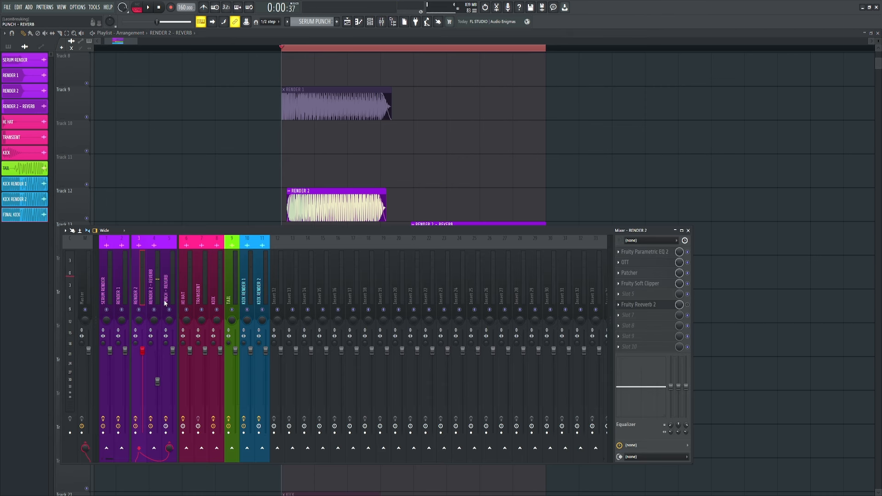
{"action": "left_click", "coordinate": [164, 300]}
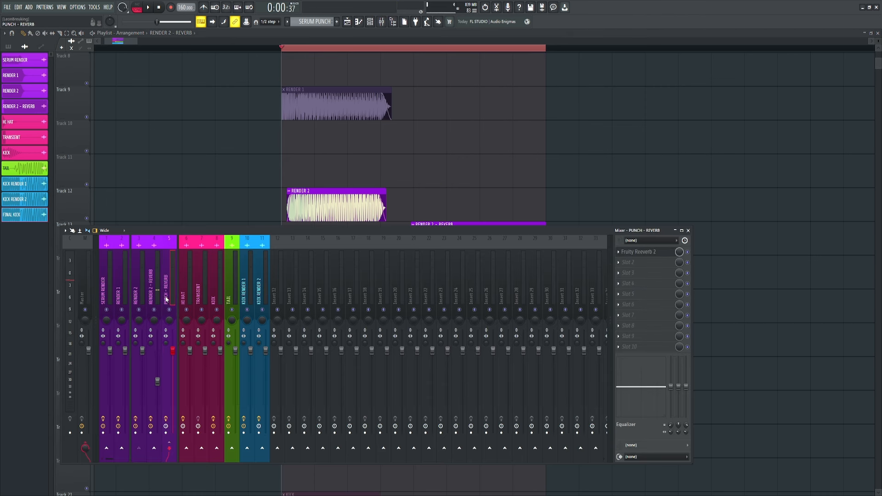
{"action": "left_click", "coordinate": [136, 292]}
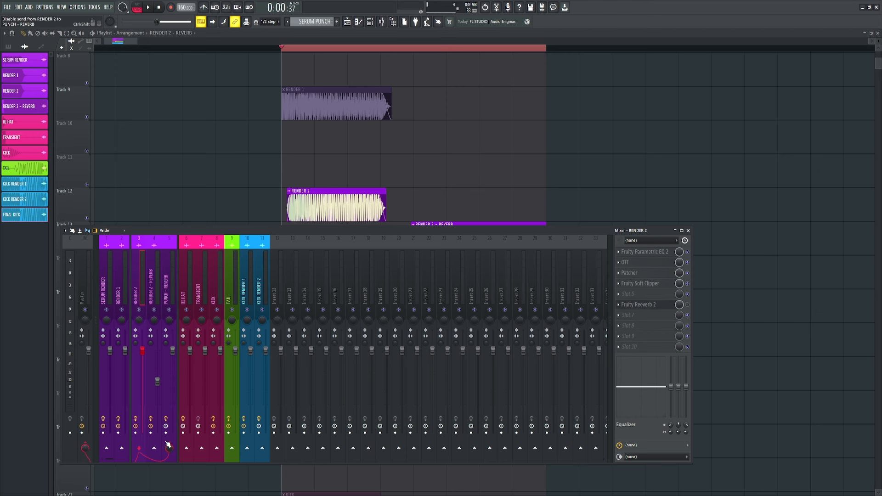
{"action": "left_click", "coordinate": [161, 299]}
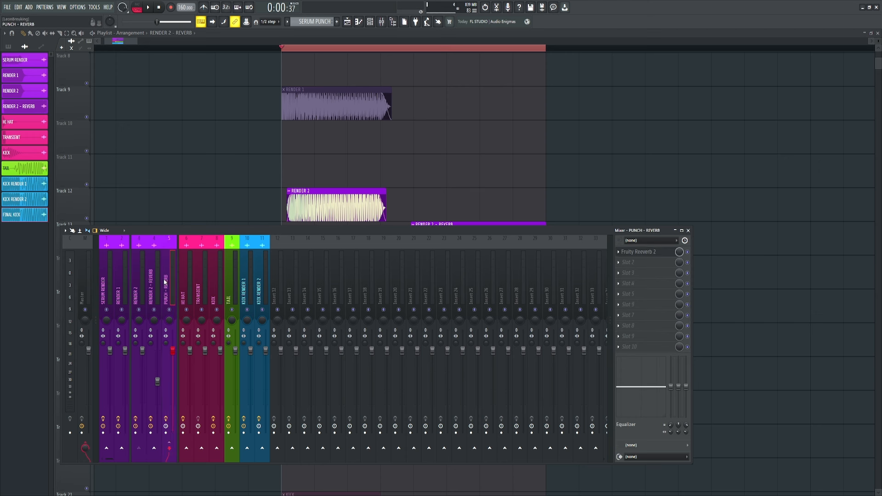
{"action": "left_click", "coordinate": [665, 255]}
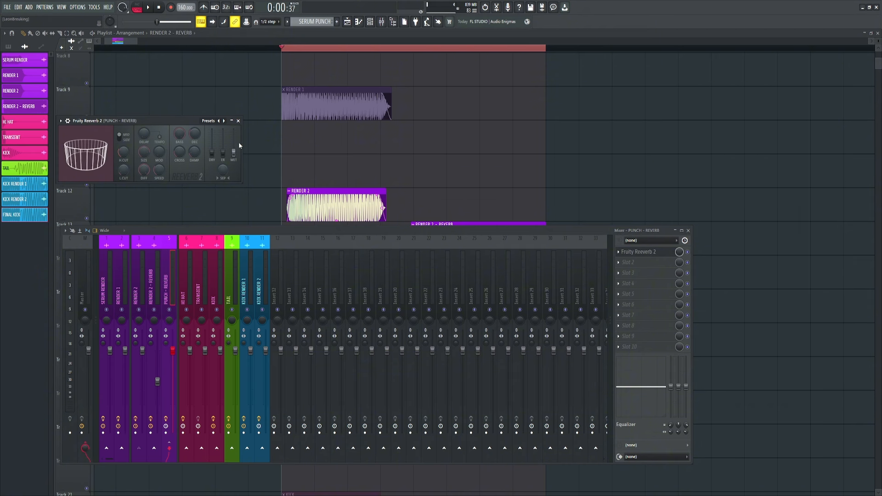
{"action": "right_click", "coordinate": [505, 127]}
Unmute the PUNCH - REVERB automation clip on Track 15
{"action": "scroll", "coordinate": [478, 147], "scroll_direction": "down", "scroll_amount": 2}
{"action": "right_click", "coordinate": [309, 236], "text": "alt"}
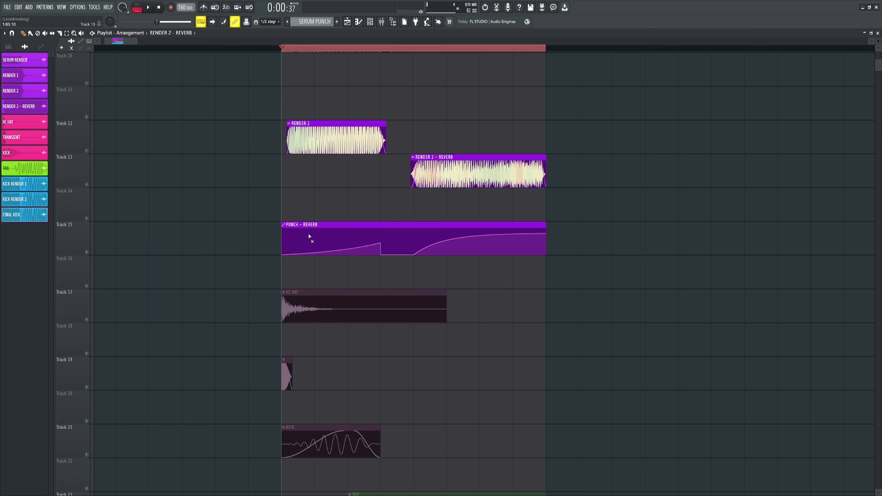
Play the automated punch with Track 13 muted, and again with the RENDER 2 - REVERB clip's track switched back on
{"action": "left_click", "coordinate": [86, 185]}
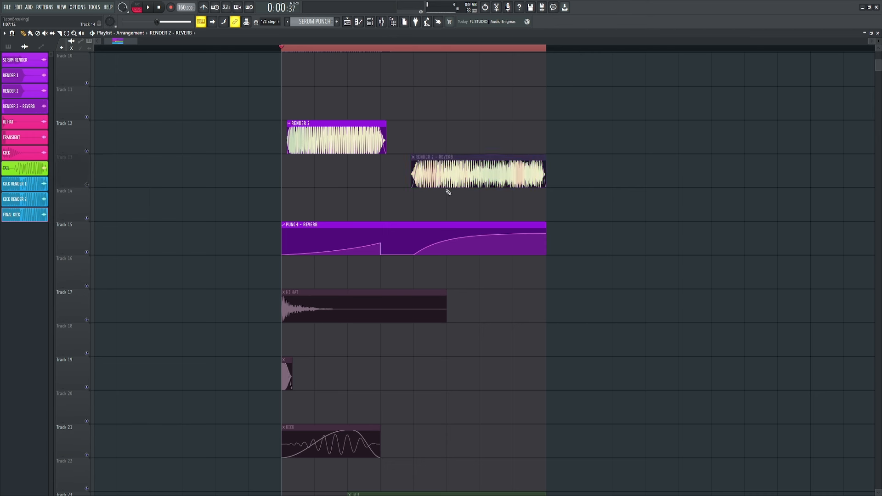
{"action": "key", "text": "space"}
{"action": "left_click", "coordinate": [88, 185]}
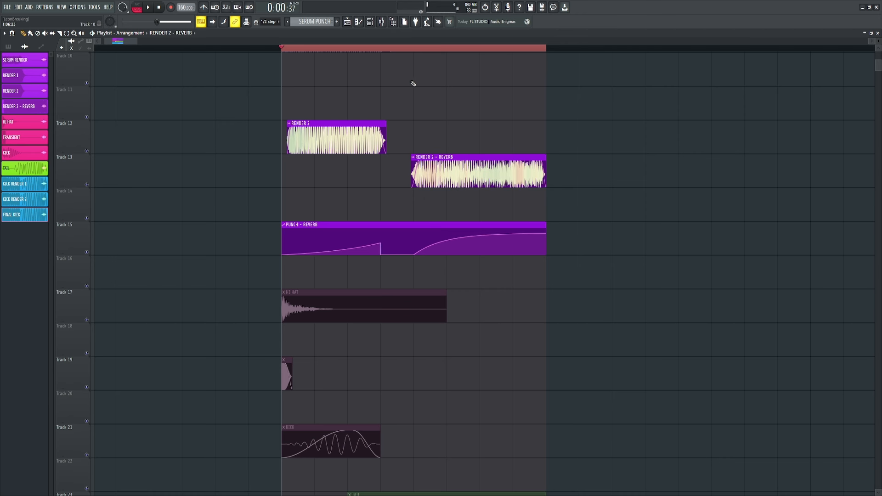
{"action": "key", "text": "space"}
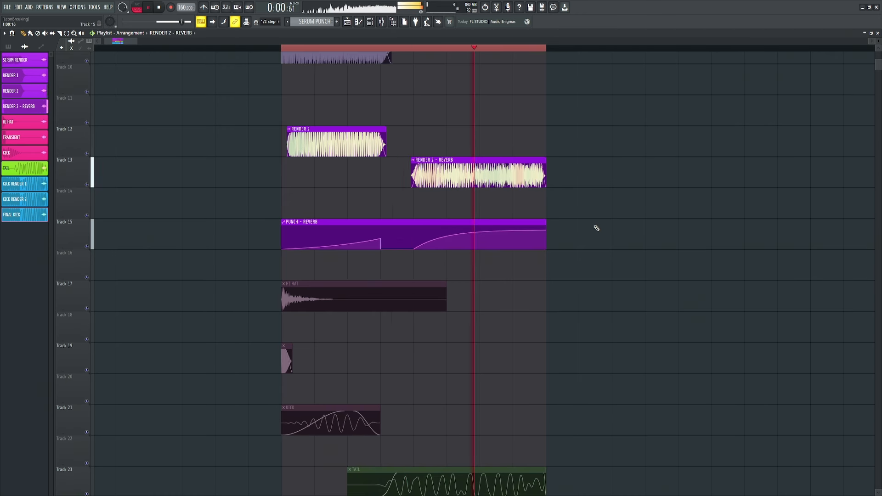
{"action": "key", "text": "space"}
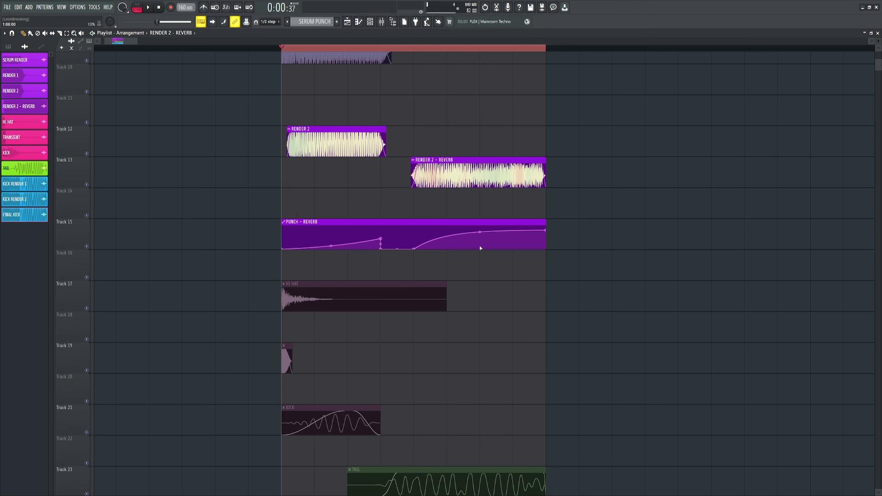
Unmute the HI HAT clip and solo Track 17
{"action": "scroll", "coordinate": [413, 258], "scroll_direction": "down", "scroll_amount": 1}
{"action": "scroll", "coordinate": [275, 317], "scroll_direction": "up", "scroll_amount": 1}
{"action": "right_click", "coordinate": [291, 297], "text": "alt"}
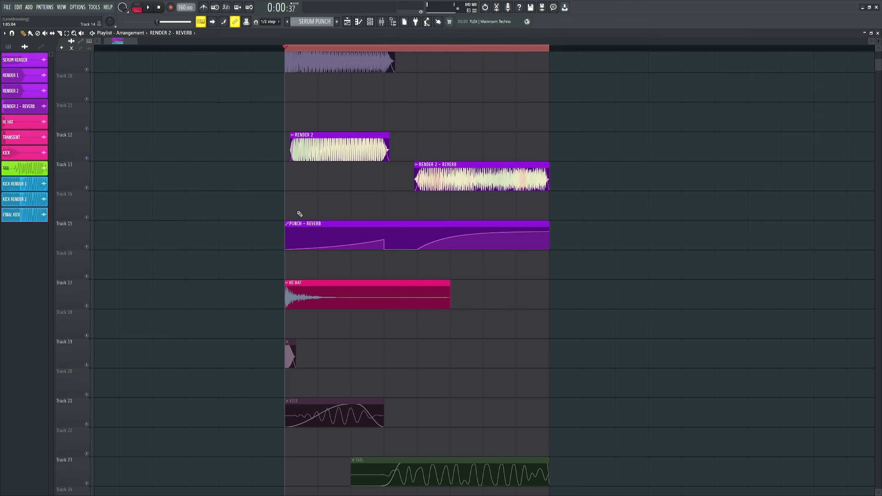
{"action": "left_click", "coordinate": [87, 306], "text": "ctrl"}
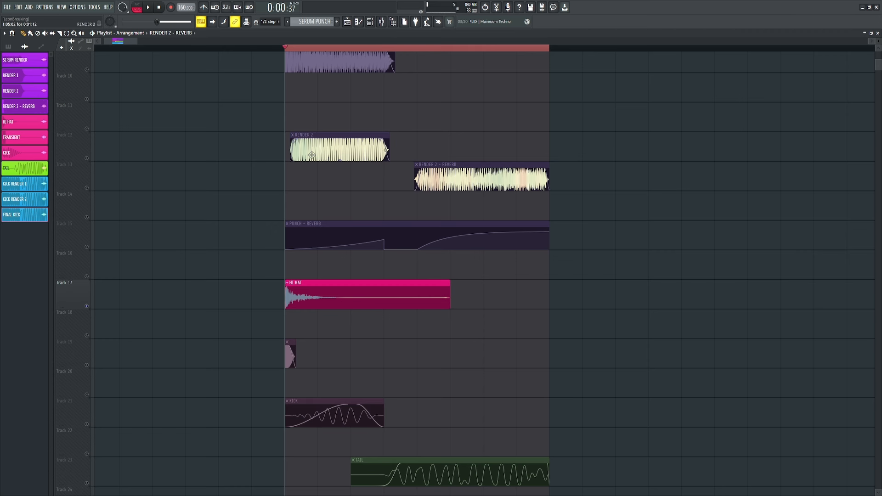
Inspect the Fruity WaveShaper curve on the HI HAT mixer track
{"action": "left_click", "coordinate": [381, 23]}
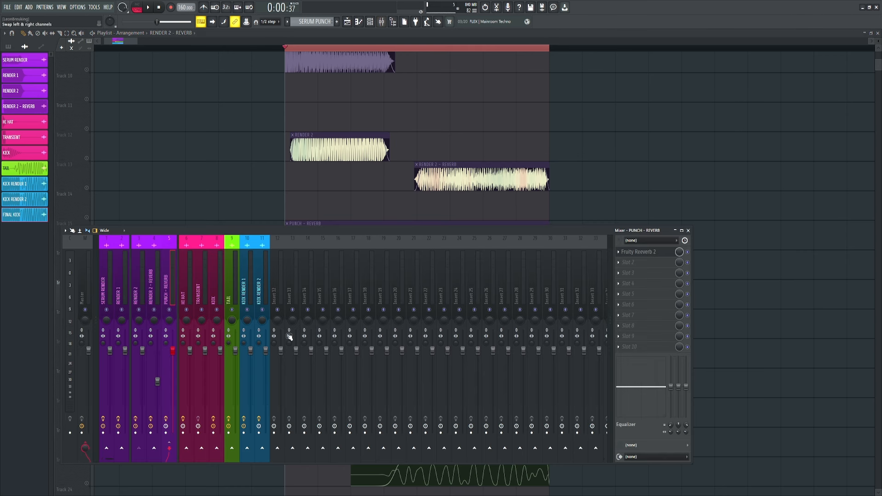
{"action": "left_click", "coordinate": [186, 293]}
{"action": "left_click", "coordinate": [647, 253]}
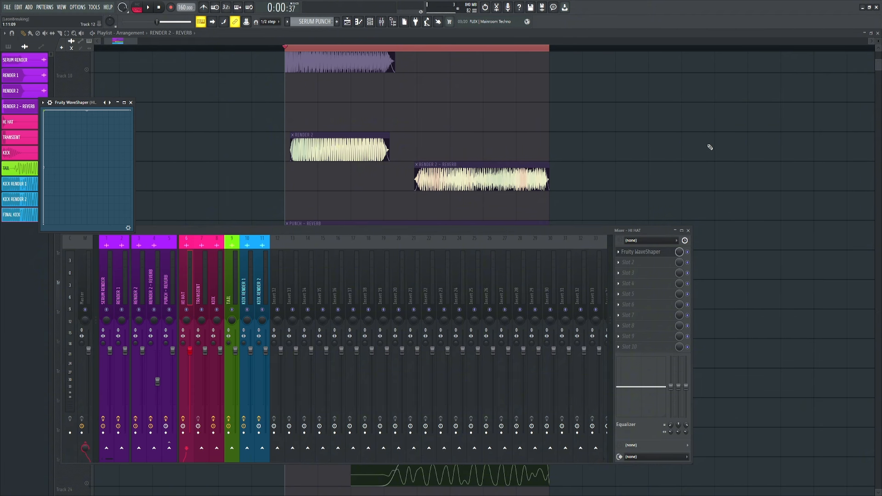
{"action": "key", "text": "F12"}
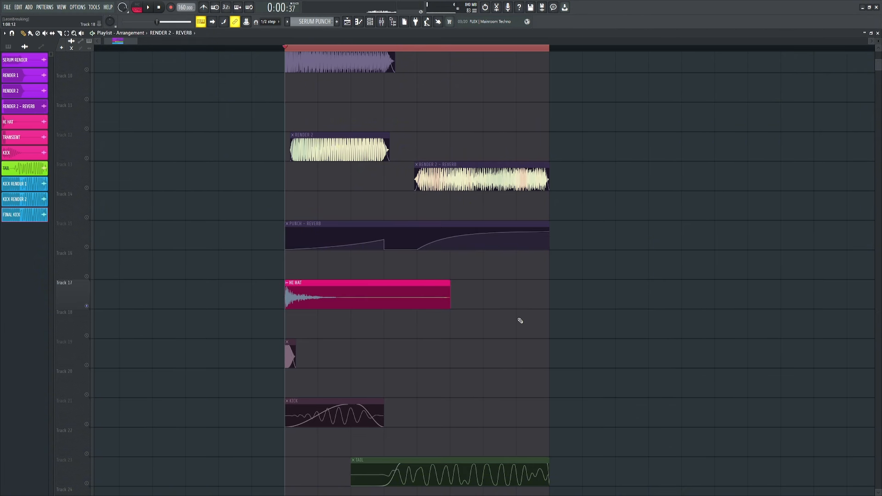
Unmute the short transient clip on Track 19 and solo its track
{"action": "left_click", "coordinate": [291, 355]}
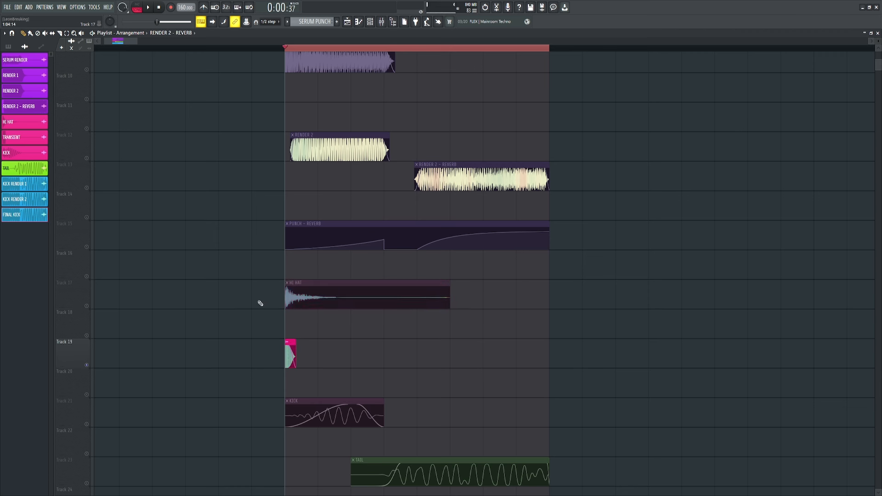
Switch on the RENDER 2, RENDER 2 - REVERB and PUNCH - REVERB tracks alongside the transient and play them together
{"action": "mouse_move", "coordinate": [296, 347]}
{"action": "left_mouse_down"}
{"action": "mouse_move", "coordinate": [312, 345]}
{"action": "mouse_move", "coordinate": [297, 349]}
{"action": "left_mouse_up"}
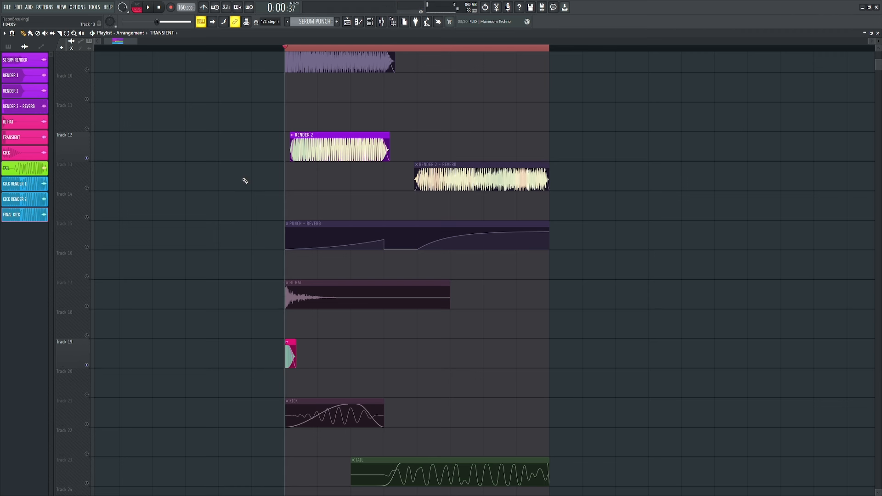
{"action": "left_click", "coordinate": [87, 188]}
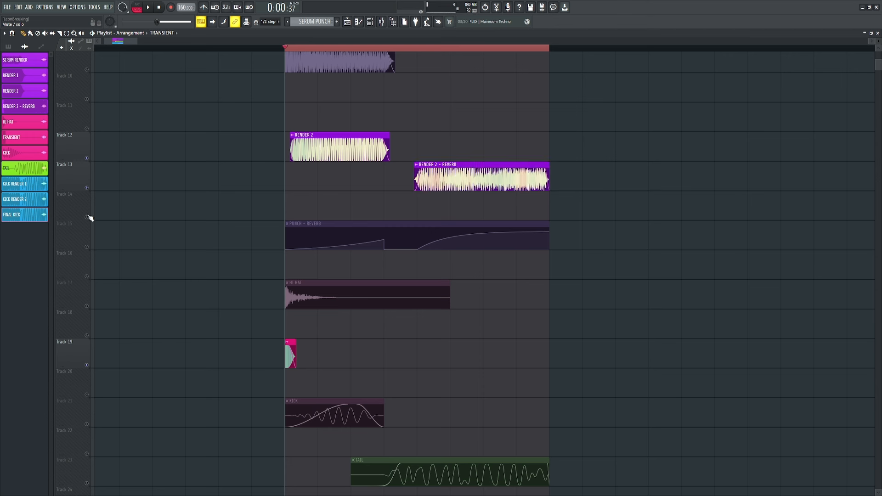
{"action": "left_click", "coordinate": [87, 247]}
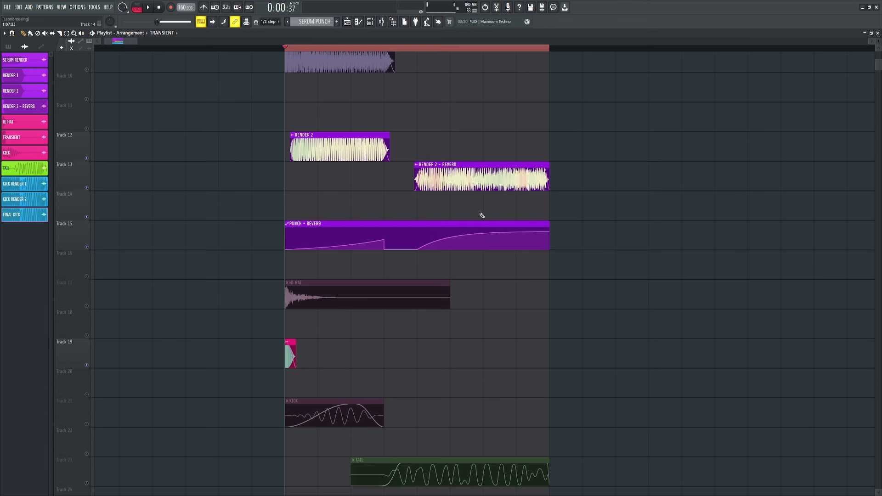
{"action": "scroll", "coordinate": [415, 309], "scroll_direction": "down", "scroll_amount": 1}
{"action": "key", "text": "space"}
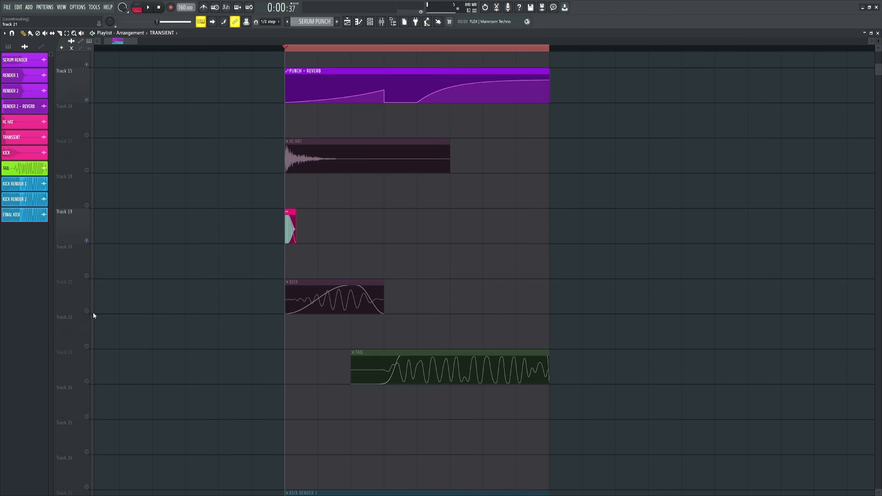
Solo Track 21 and slightly advance the sample start of the KICK clip
{"action": "right_click", "coordinate": [87, 312]}
{"action": "scroll", "coordinate": [348, 292], "scroll_direction": "up", "scroll_amount": 1}
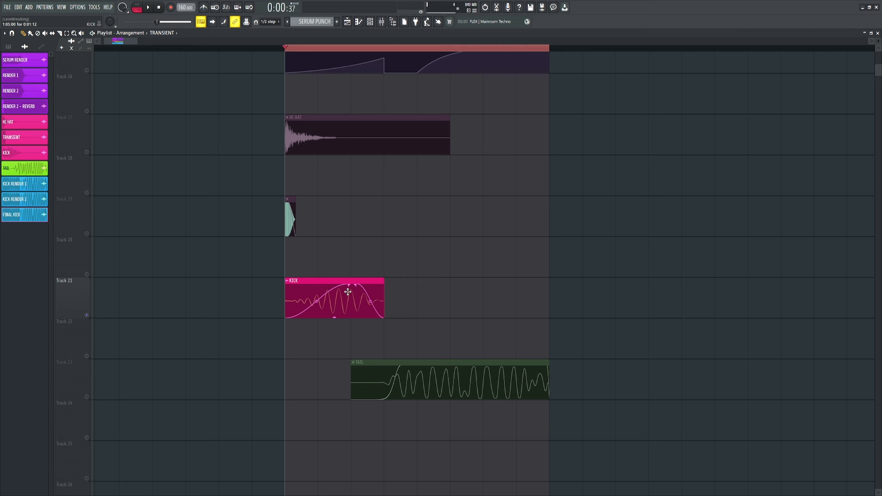
{"action": "double_click", "coordinate": [317, 288]}
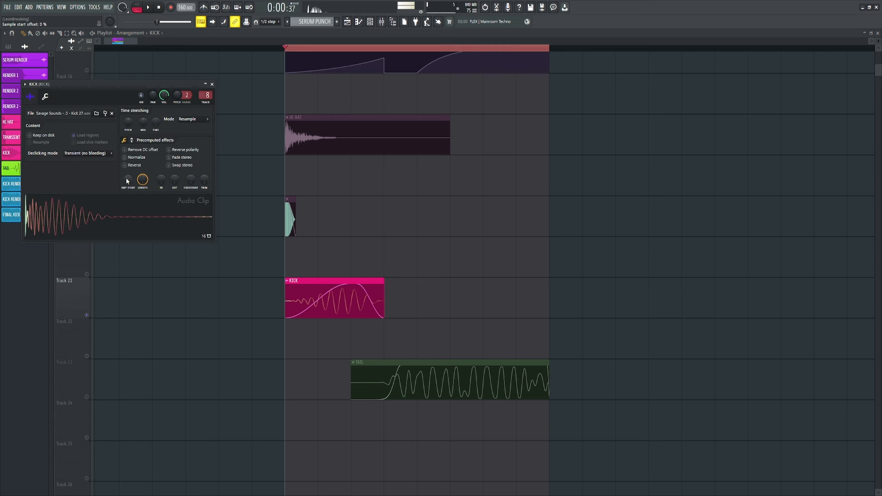
{"action": "left_click_drag", "start_coordinate": [128, 180], "coordinate": [128, 177]}
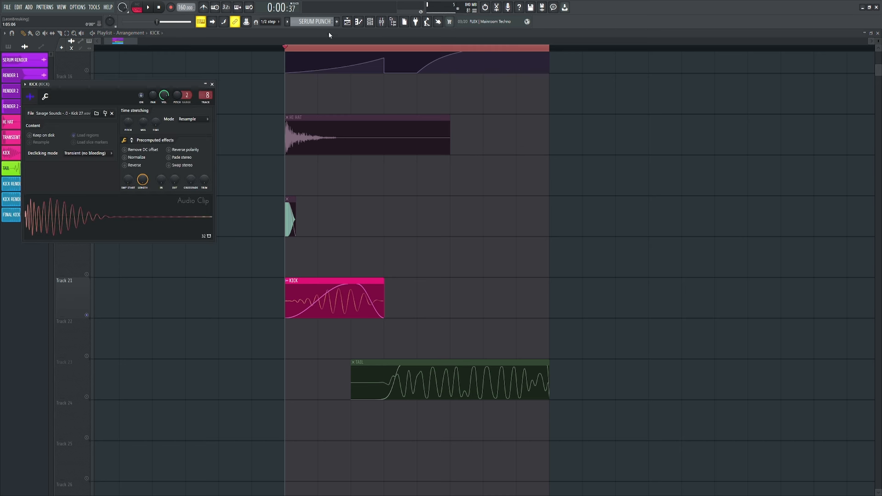
Inspect the Fruity Parametric EQ 2 on the KICK mixer track and readjust the clip's sample start offset to 1%
{"action": "left_click", "coordinate": [385, 22]}
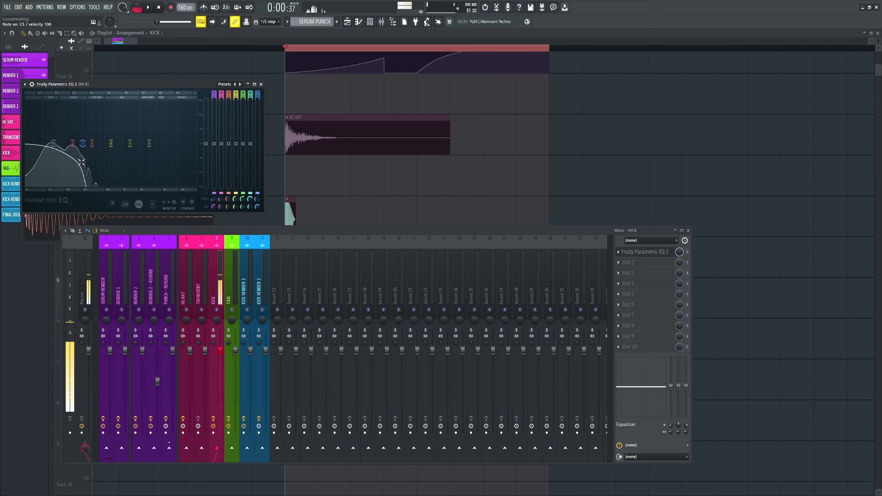
{"action": "key", "text": "F9"}
{"action": "left_click_drag", "start_coordinate": [130, 185], "coordinate": [131, 178]}
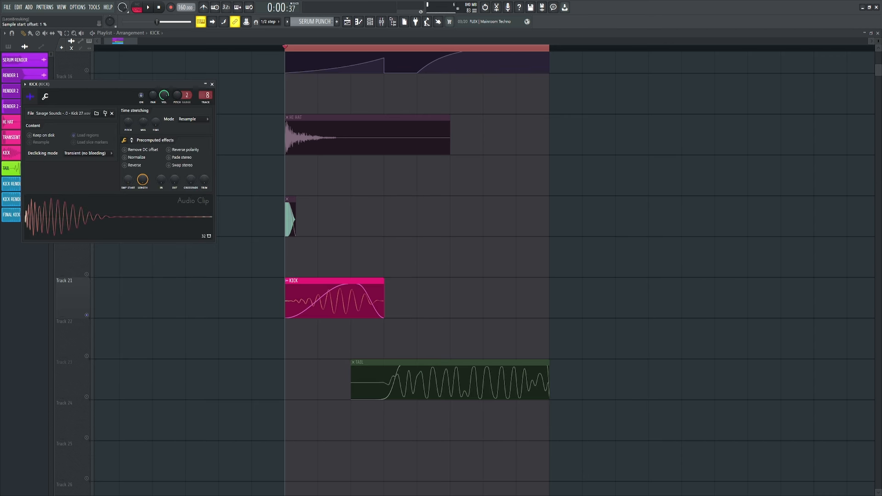
{"action": "key", "text": "Escape"}
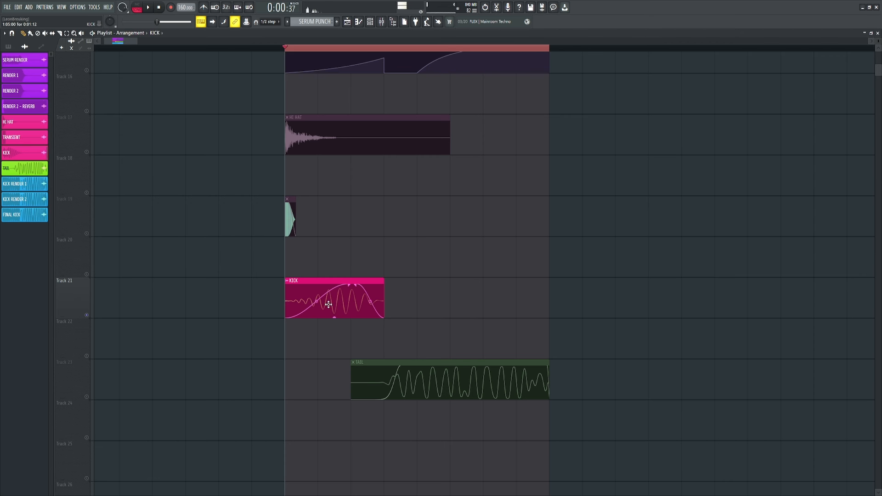
Switch the punch, reverb and transient tracks back on and play them with Track 21 muted
{"action": "scroll", "coordinate": [320, 294], "scroll_direction": "down", "scroll_amount": 1}
{"action": "scroll", "coordinate": [321, 294], "scroll_direction": "down", "scroll_amount": 1}
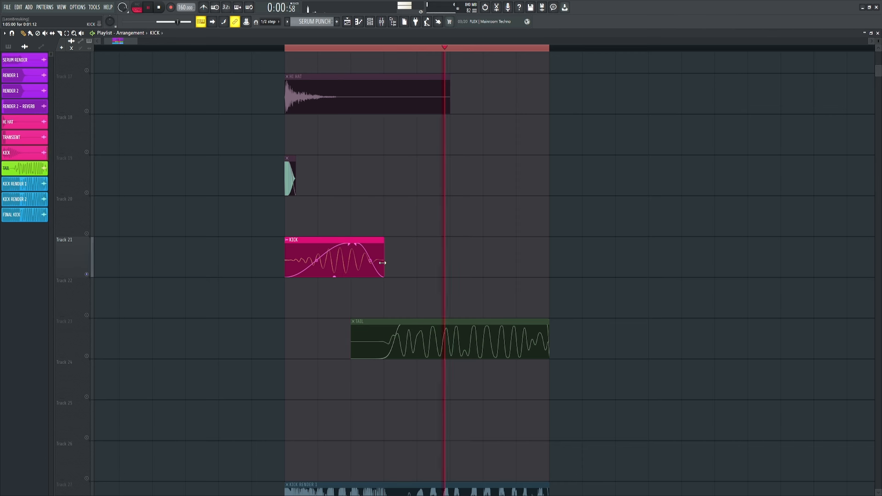
{"action": "scroll", "coordinate": [347, 252], "scroll_direction": "up", "scroll_amount": 2}
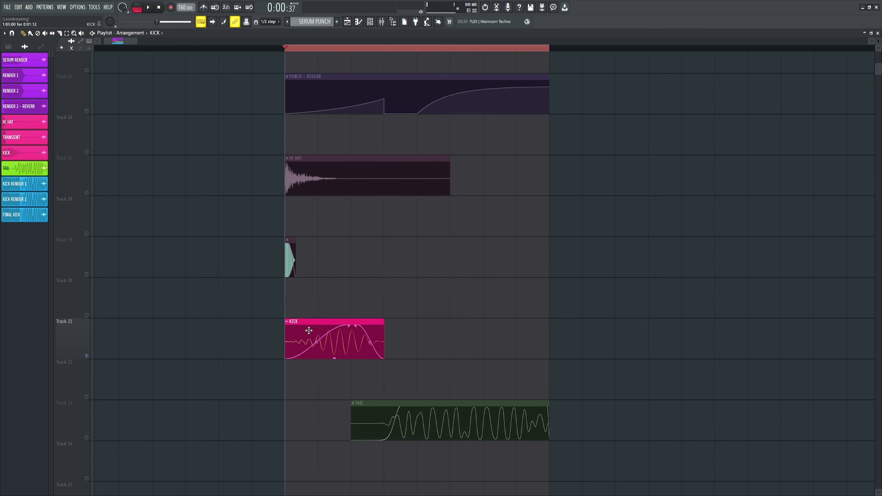
{"action": "scroll", "coordinate": [342, 310], "scroll_direction": "down", "scroll_amount": 3, "text": "alt"}
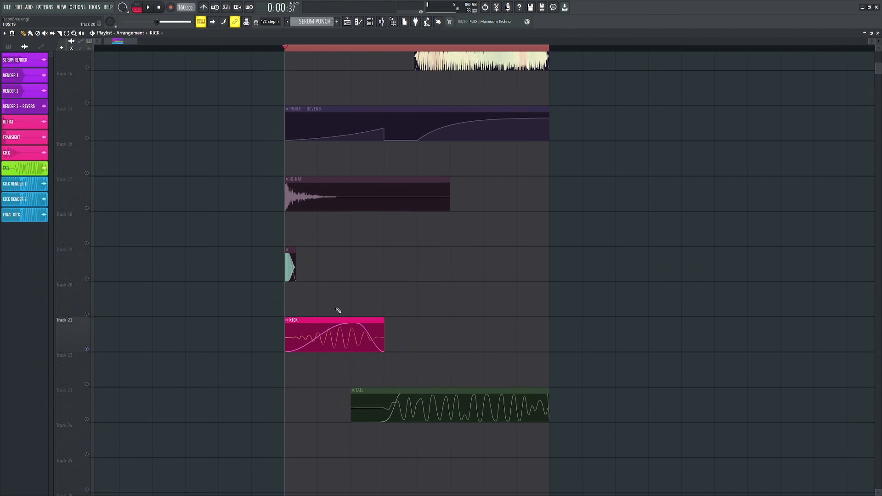
{"action": "left_click_drag", "start_coordinate": [87, 106], "coordinate": [87, 322]}
{"action": "left_click", "coordinate": [86, 321]}
{"action": "key", "text": "space"}
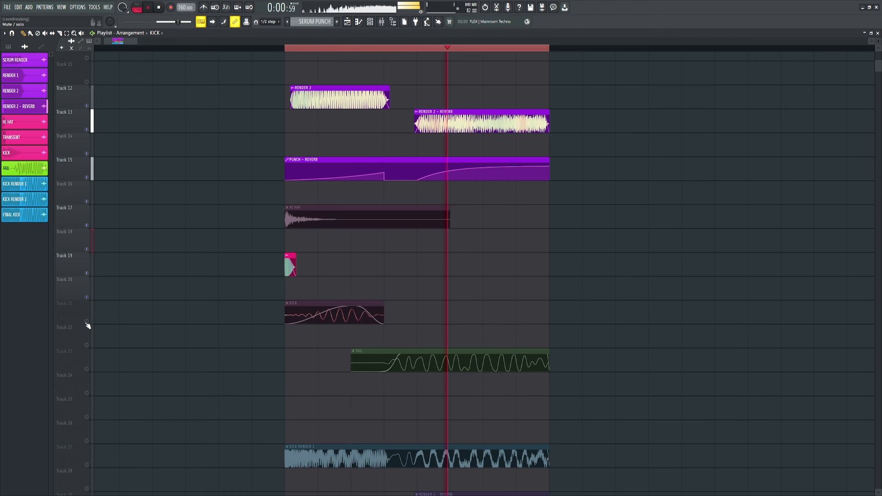
Unmute the KICK clip's track and play it together with the punch, reverb and transient layers
{"action": "key", "text": "space"}
{"action": "left_click", "coordinate": [86, 322]}
{"action": "key", "text": "space"}
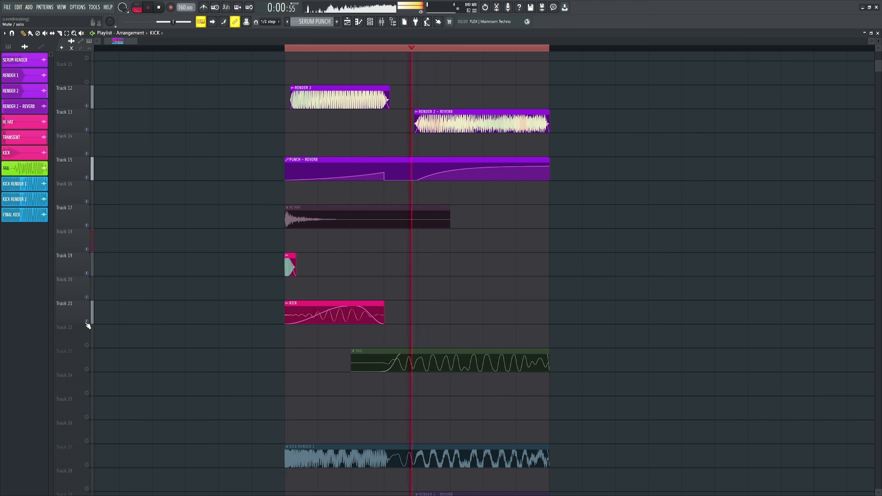
{"action": "key", "text": "space"}
Solo Track 23 and check the sample settings of the TAIL clip
{"action": "scroll", "coordinate": [413, 314], "scroll_direction": "down", "scroll_amount": 2, "text": "alt"}
{"action": "right_click", "coordinate": [87, 354]}
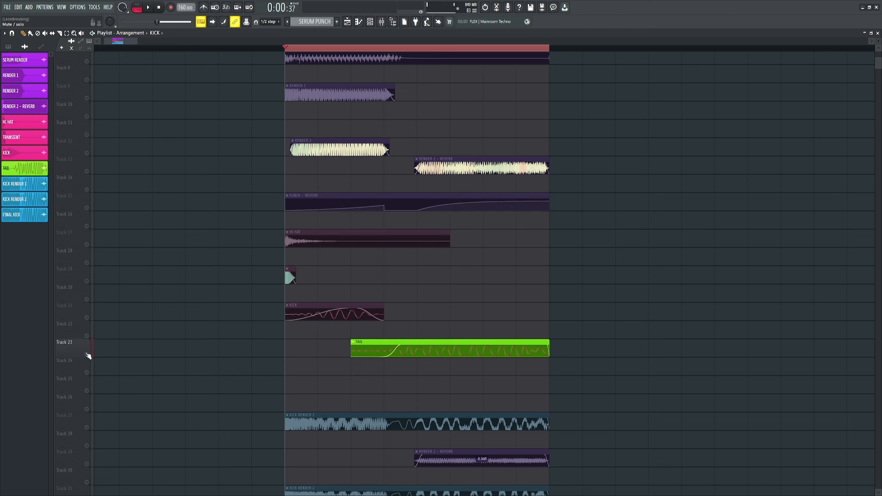
{"action": "scroll", "coordinate": [419, 359], "scroll_direction": "up", "scroll_amount": 2, "text": "alt"}
{"action": "double_click", "coordinate": [524, 354]}
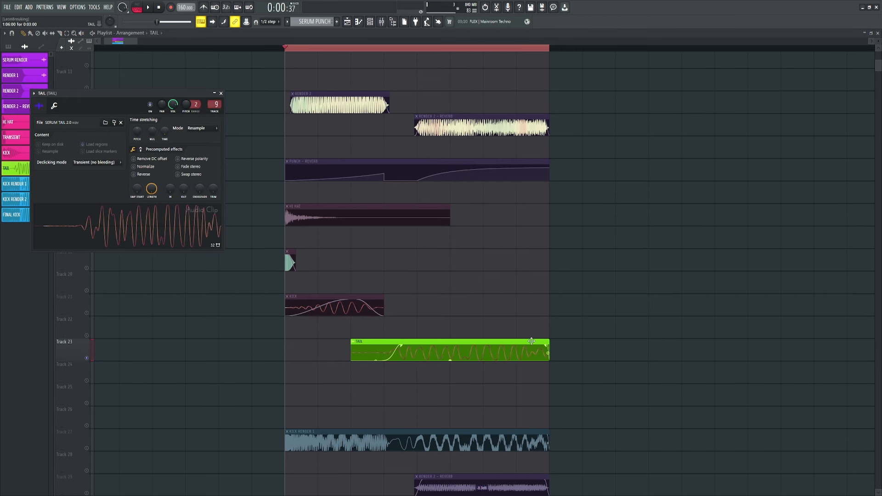
{"action": "key", "text": "Escape"}
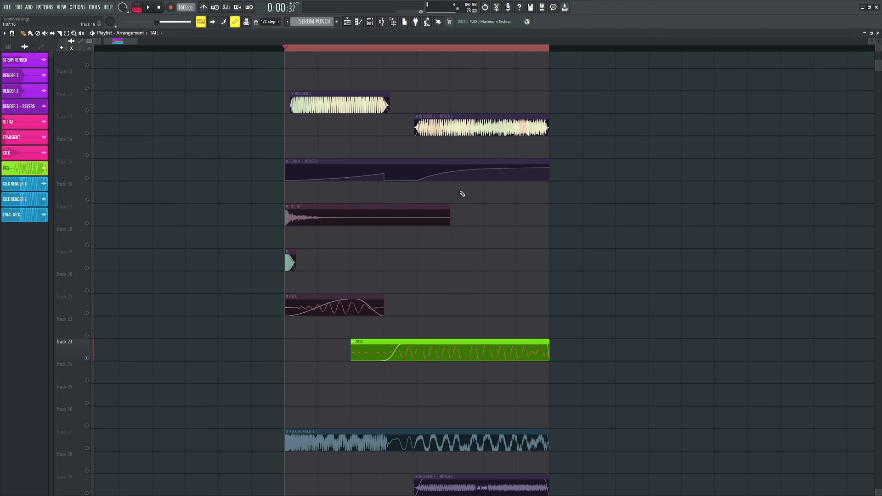
Inspect the TAIL mixer track's Fruity Parametric EQ 2, auditioning band 3 near 278 Hz with a temporary boost of about 13.8 dB
{"action": "left_click", "coordinate": [384, 21]}
{"action": "key", "text": "F9"}
{"action": "key", "text": "F9"}
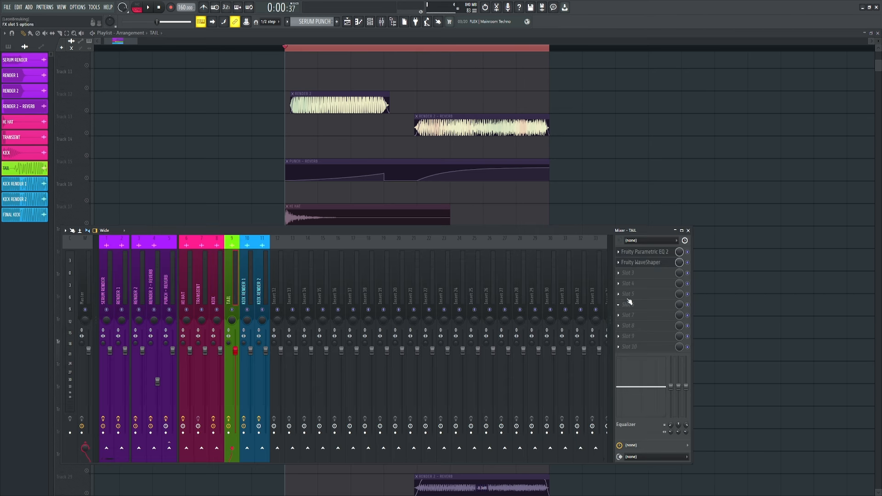
{"action": "left_click", "coordinate": [663, 254]}
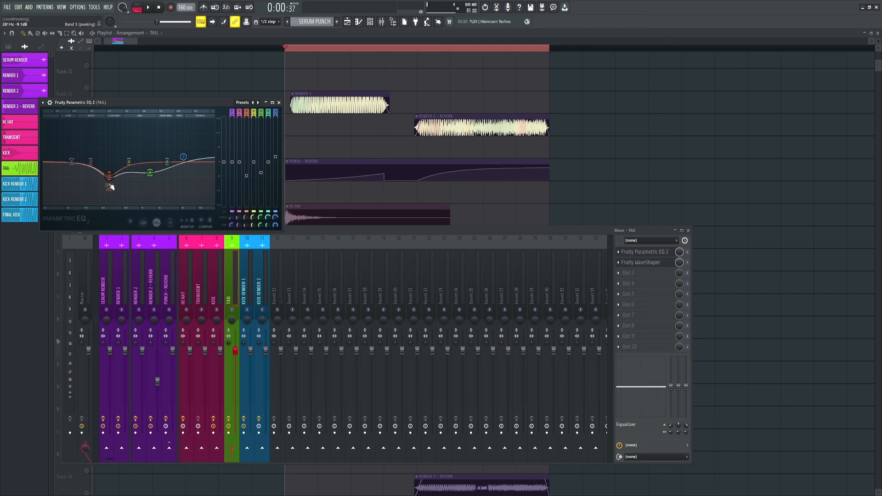
{"action": "key", "text": "space"}
{"action": "left_click_drag", "start_coordinate": [110, 186], "coordinate": [110, 132]}
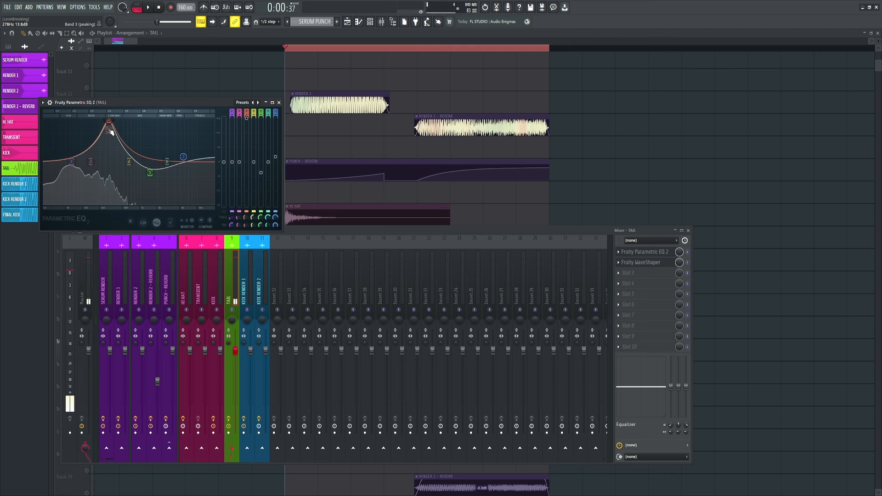
{"action": "left_click_drag", "start_coordinate": [111, 132], "coordinate": [109, 175]}
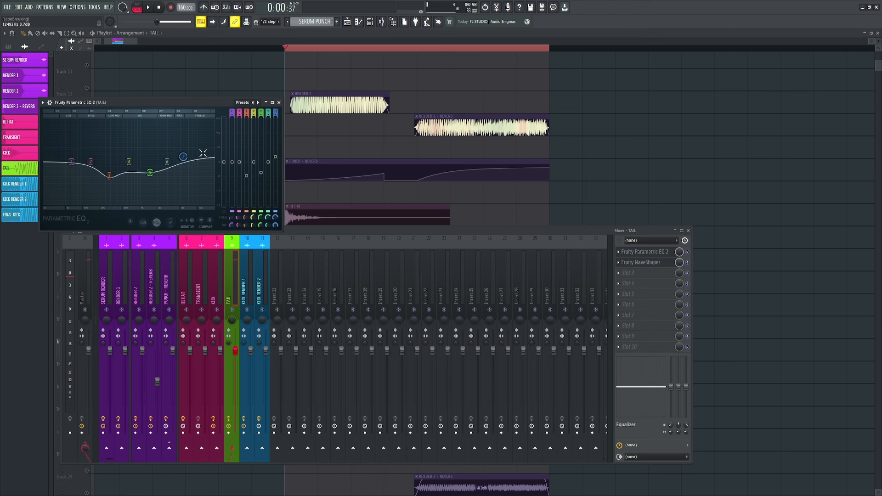
Inspect the Fruity WaveShaper curve on the TAIL mixer track
{"action": "left_click", "coordinate": [649, 262]}
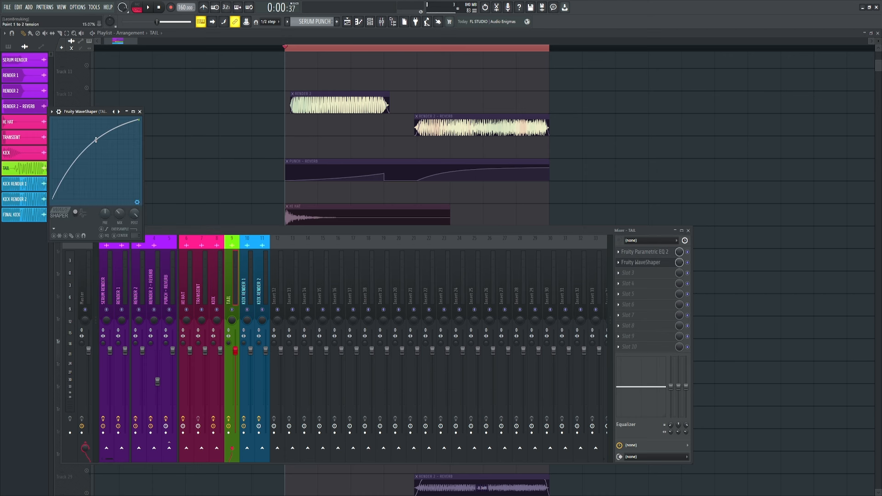
{"action": "left_click_drag", "start_coordinate": [96, 139], "coordinate": [96, 138]}
{"action": "right_click", "coordinate": [650, 203]}
Clear the Track 23 solo and play the punch, reverb, transient, kick and tail layers together
{"action": "scroll", "coordinate": [409, 374], "scroll_direction": "up", "scroll_amount": 3}
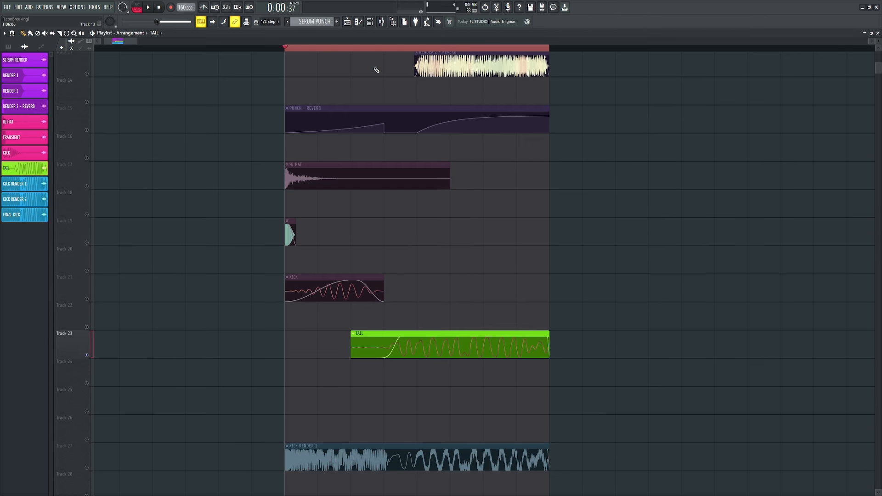
{"action": "scroll", "coordinate": [437, 264], "scroll_direction": "down", "scroll_amount": 3}
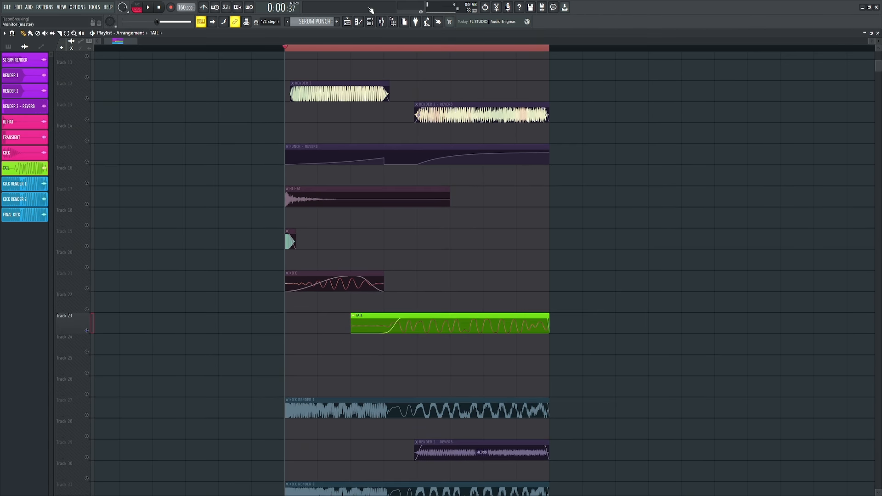
{"action": "scroll", "coordinate": [344, 325], "scroll_direction": "down", "scroll_amount": 1}
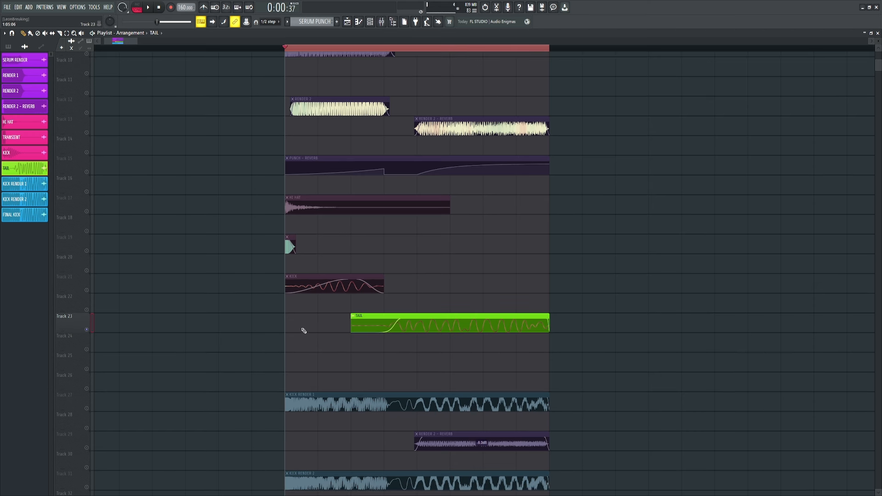
{"action": "right_click", "coordinate": [87, 289]}
{"action": "scroll", "coordinate": [407, 248], "scroll_direction": "down", "scroll_amount": 2}
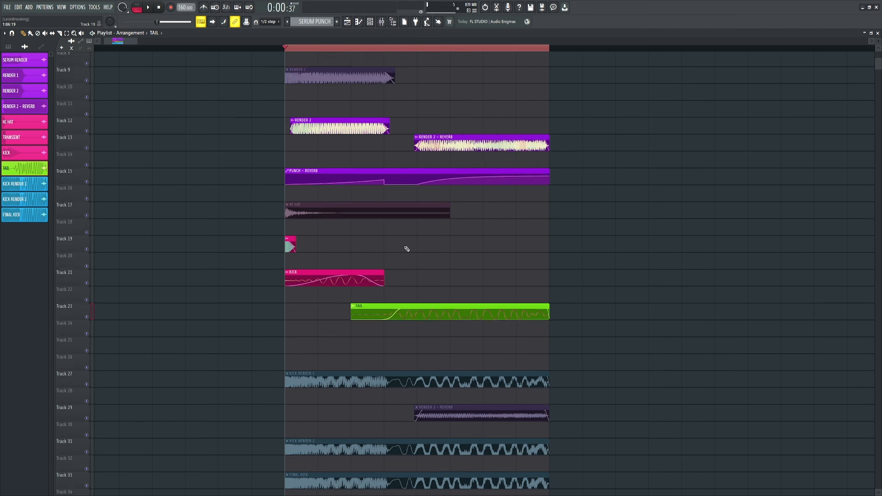
{"action": "scroll", "coordinate": [407, 248], "scroll_direction": "down", "scroll_amount": 2}
{"action": "scroll", "coordinate": [412, 248], "scroll_direction": "up", "scroll_amount": 1}
{"action": "scroll", "coordinate": [424, 278], "scroll_direction": "up", "scroll_amount": 2}
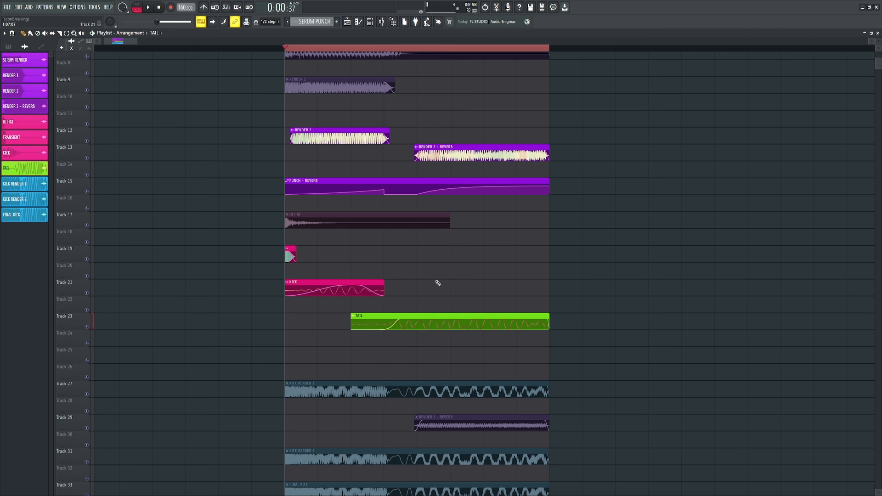
{"action": "key", "text": "space"}
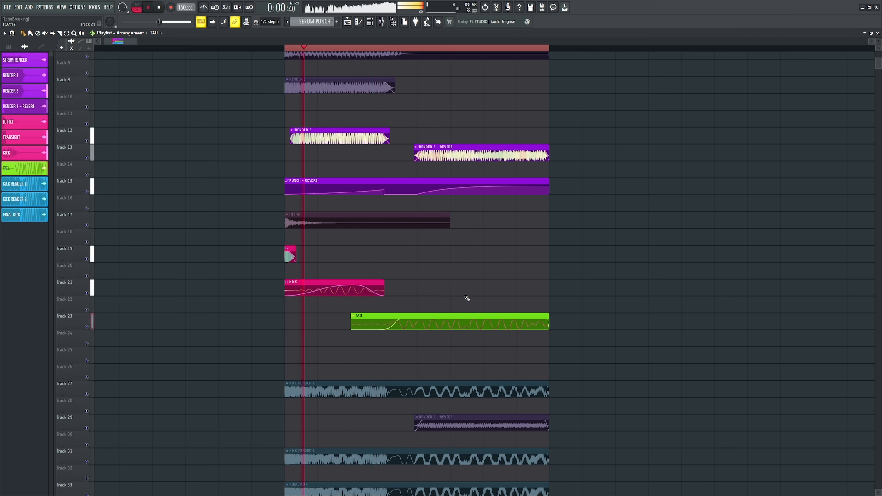
{"action": "key", "text": "space"}
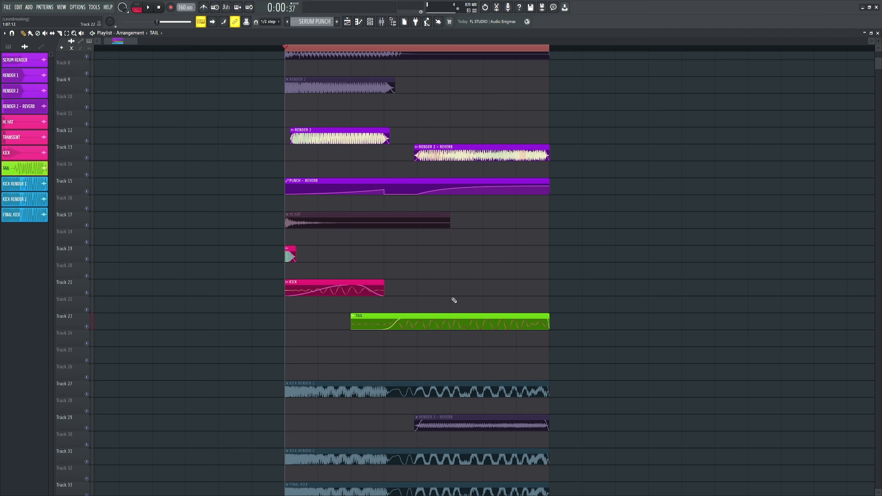
Solo Track 27 and play the KICK RENDER 1 clip
{"action": "scroll", "coordinate": [416, 245], "scroll_direction": "down", "scroll_amount": 3}
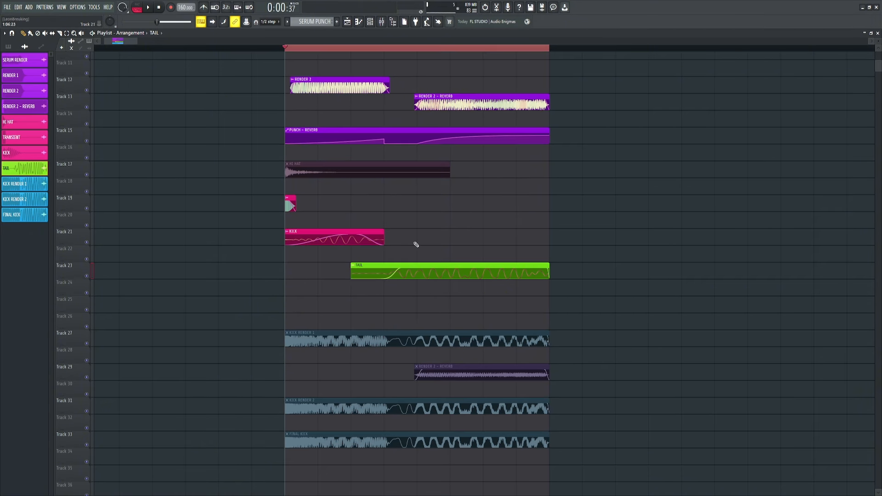
{"action": "left_click", "coordinate": [73, 335]}
{"action": "right_click", "coordinate": [86, 343]}
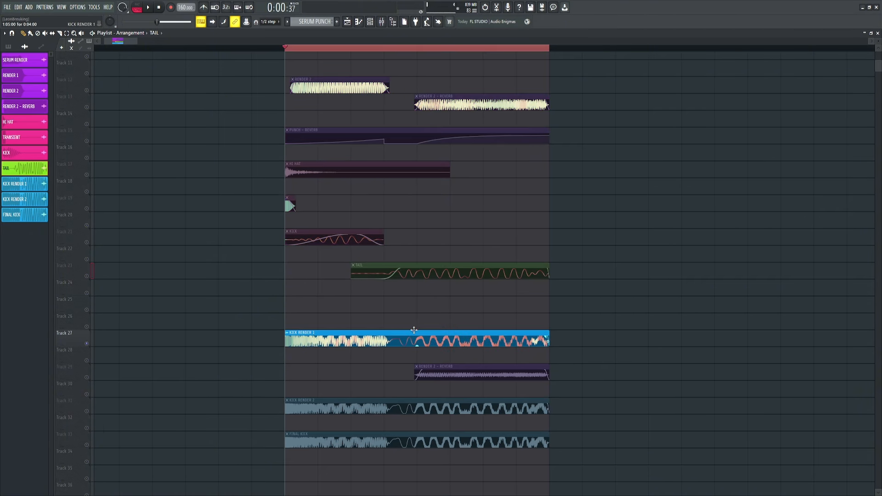
{"action": "key", "text": "space"}
{"action": "key", "text": "space"}
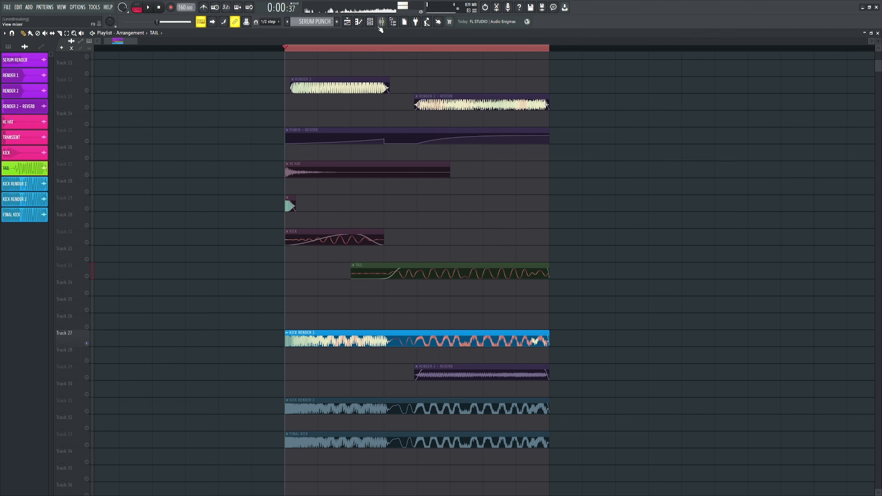
Bypass the six effects on the KICK RENDER 1 mixer track and open its Fruity Parametric EQ 2 with that slot re-enabled
{"action": "left_click", "coordinate": [381, 23]}
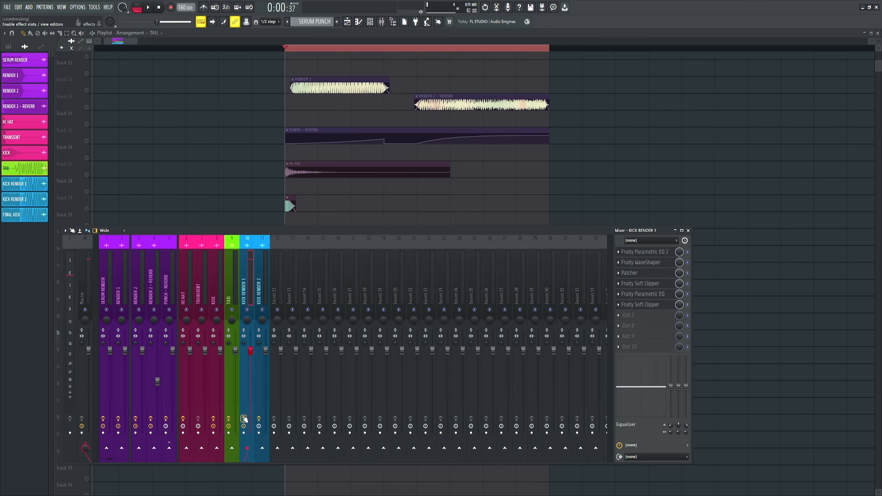
{"action": "left_click_drag", "start_coordinate": [687, 252], "coordinate": [689, 305]}
{"action": "left_click", "coordinate": [643, 252]}
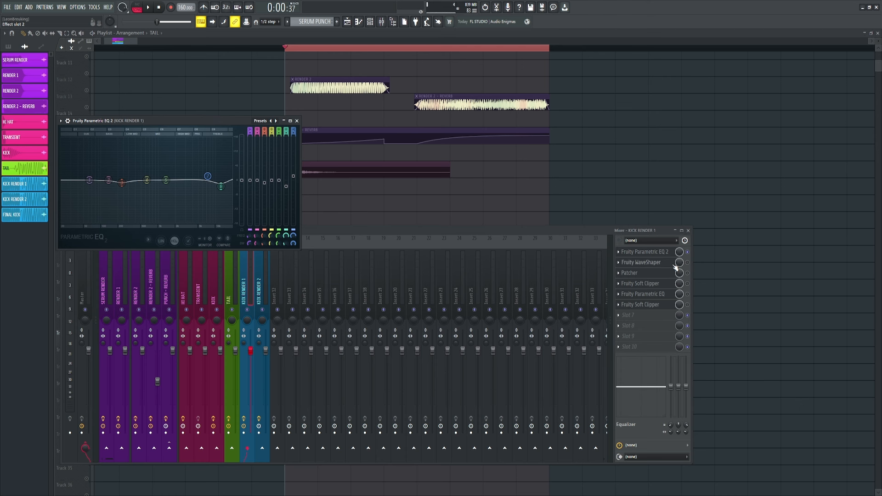
Re-enable the Fruity WaveShaper slot on the KICK RENDER 1 mixer track, inspect its curve, and close both open plugin windows
{"action": "left_click", "coordinate": [687, 262]}
{"action": "left_click", "coordinate": [642, 263]}
{"action": "left_click_drag", "start_coordinate": [55, 66], "coordinate": [320, 148]}
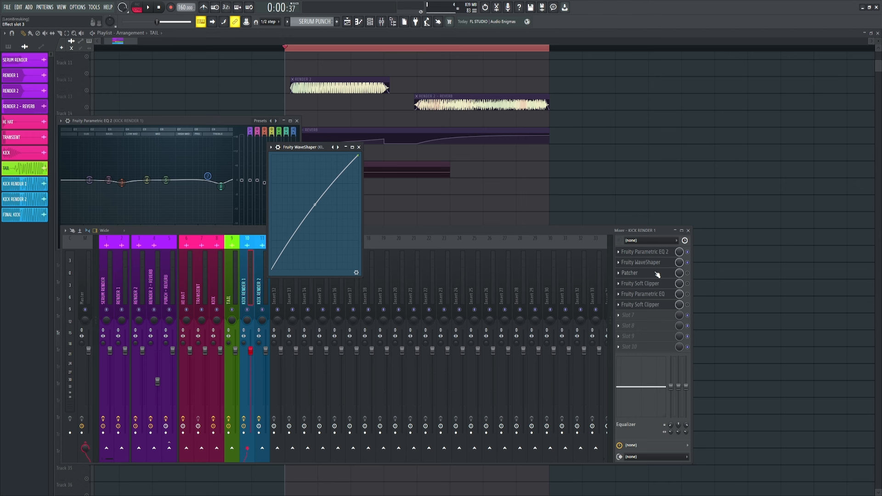
{"action": "left_click", "coordinate": [358, 147]}
{"action": "left_click", "coordinate": [297, 121]}
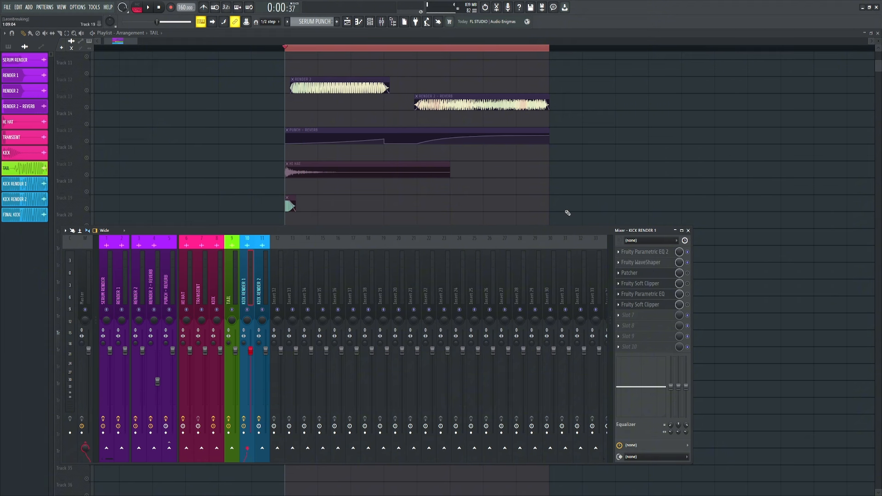
Inspect the Patcher and the first Fruity Soft Clipper on the KICK RENDER 1 mixer track
{"action": "left_click", "coordinate": [648, 273]}
{"action": "left_click_drag", "start_coordinate": [157, 130], "coordinate": [464, 171]}
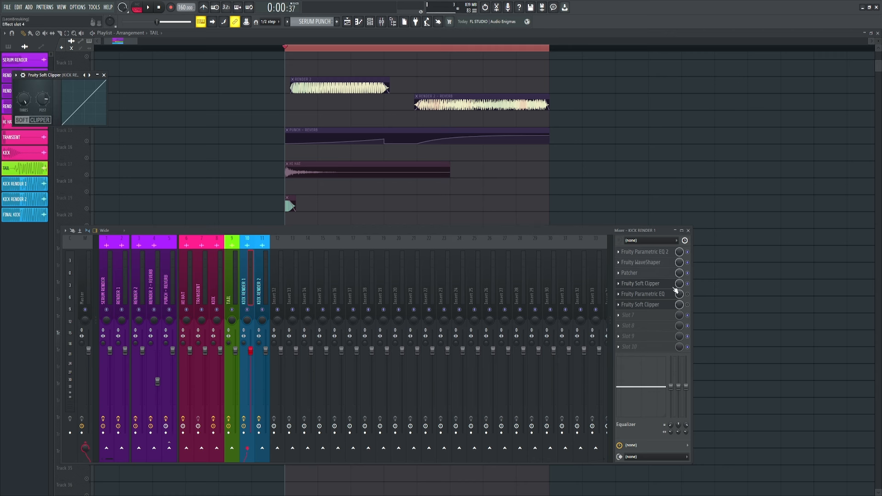
Re-enable the Fruity Parametric EQ slot on KICK RENDER 1 and slightly adjust its second and last band levels
{"action": "left_click", "coordinate": [688, 295]}
{"action": "left_click", "coordinate": [648, 294]}
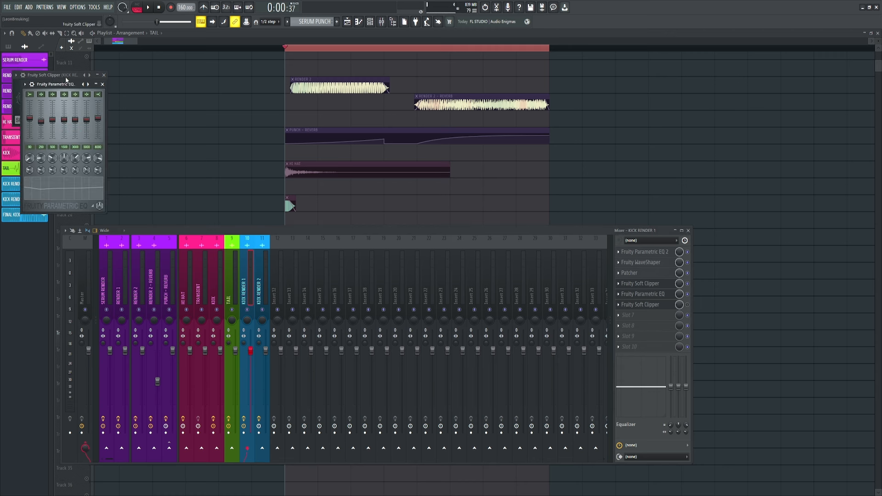
{"action": "left_click_drag", "start_coordinate": [62, 84], "coordinate": [391, 153]}
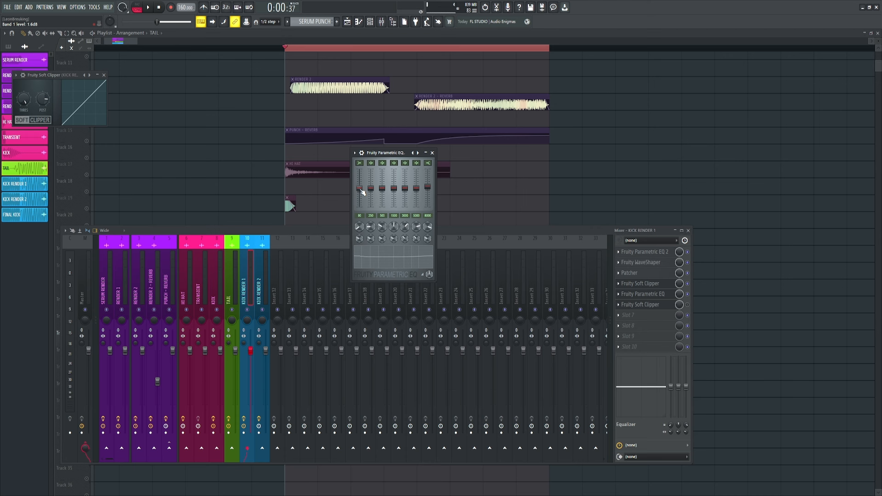
{"action": "left_click_drag", "start_coordinate": [371, 188], "coordinate": [371, 190]}
{"action": "left_click_drag", "start_coordinate": [430, 189], "coordinate": [430, 190]}
{"action": "left_click", "coordinate": [432, 153]}
Inspect the threshold and post gain of the last Fruity Soft Clipper on KICK RENDER 1, and close both clipper windows
{"action": "left_click", "coordinate": [647, 305]}
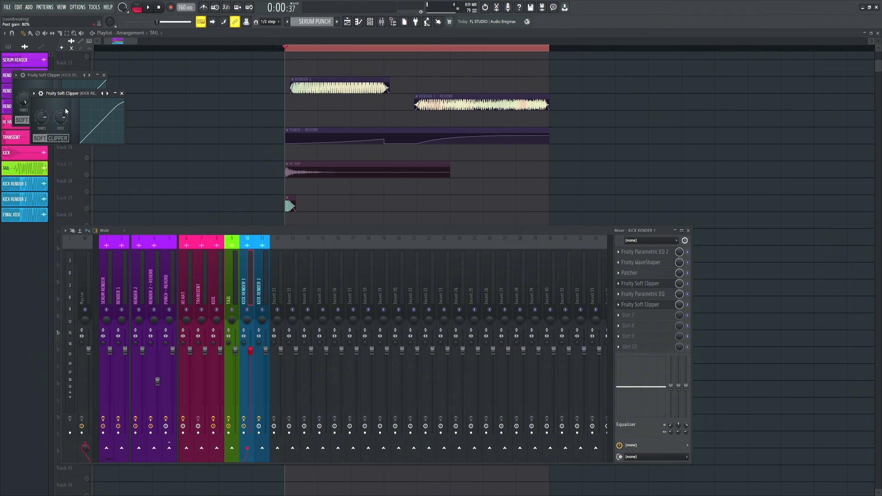
{"action": "left_click", "coordinate": [122, 93]}
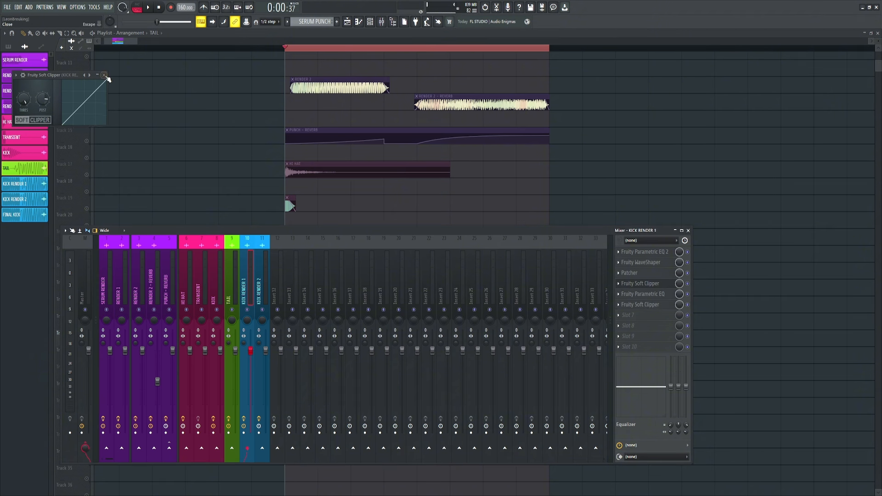
{"action": "left_click", "coordinate": [104, 75]}
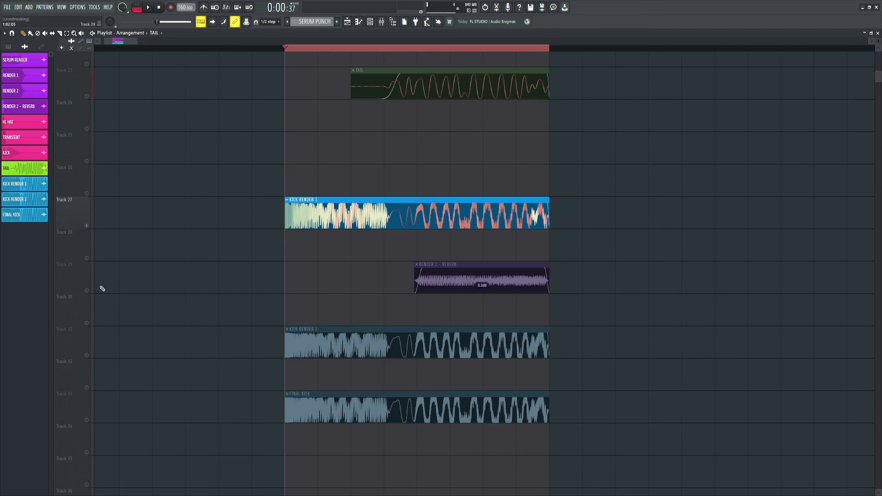
Unmute Track 29 and play the RENDER 2 - REVERB clip together with KICK RENDER 1
{"action": "scroll", "coordinate": [484, 290], "scroll_direction": "down", "scroll_amount": 1}
{"action": "scroll", "coordinate": [483, 298], "scroll_direction": "up", "scroll_amount": 4}
{"action": "scroll", "coordinate": [481, 307], "scroll_direction": "down", "scroll_amount": 2}
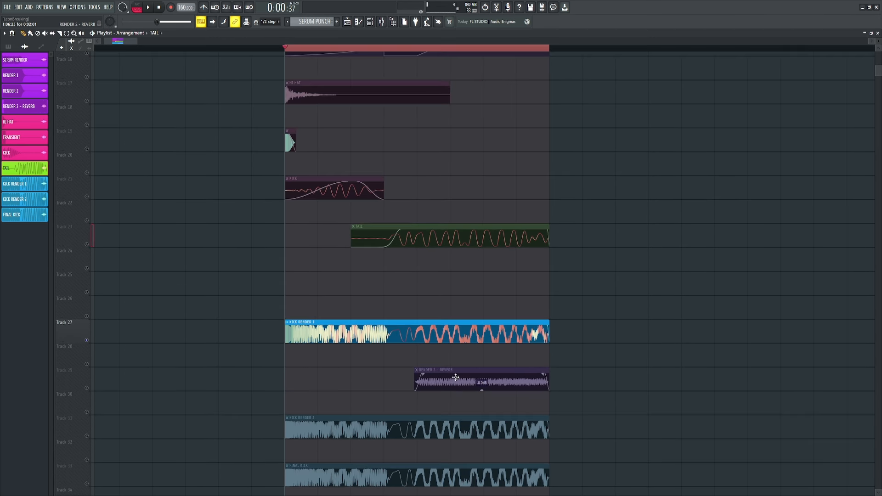
{"action": "scroll", "coordinate": [454, 375], "scroll_direction": "up", "scroll_amount": 1}
{"action": "scroll", "coordinate": [453, 368], "scroll_direction": "down", "scroll_amount": 2}
{"action": "scroll", "coordinate": [421, 244], "scroll_direction": "up", "scroll_amount": 2}
{"action": "scroll", "coordinate": [400, 231], "scroll_direction": "up", "scroll_amount": 1}
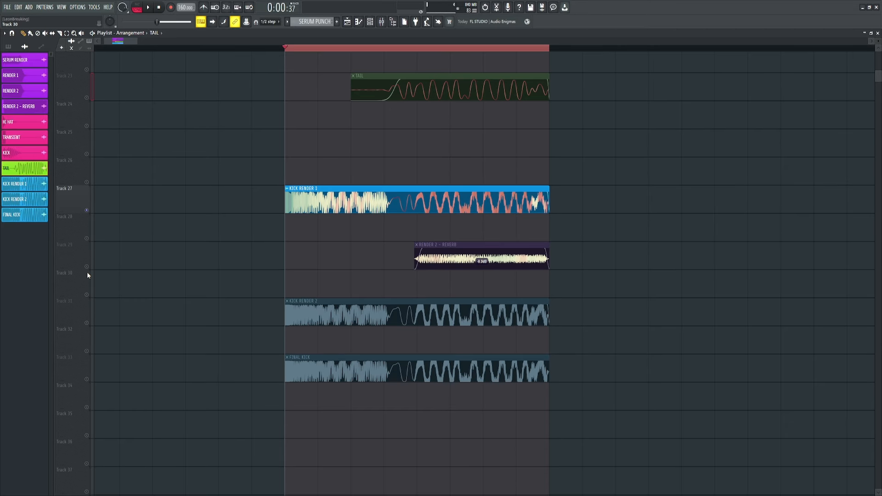
{"action": "left_click", "coordinate": [86, 267]}
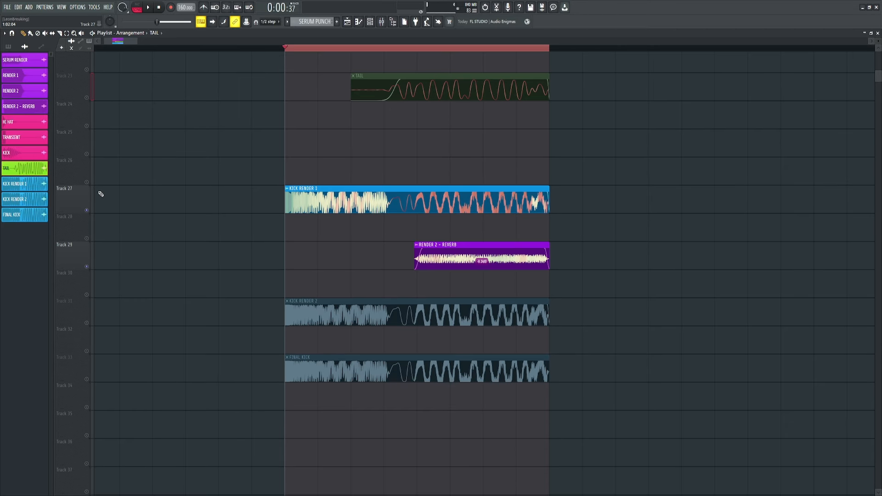
{"action": "key", "text": "space"}
{"action": "key", "text": "space"}
Solo Track 31 with the KICK RENDER 2 clip and inspect the Fruity Soft Clipper on its mixer track
{"action": "scroll", "coordinate": [497, 223], "scroll_direction": "up", "scroll_amount": 1}
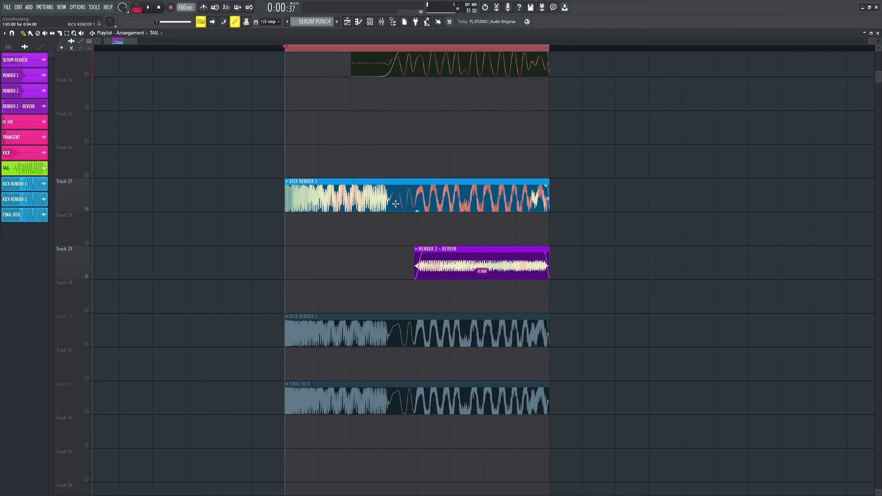
{"action": "scroll", "coordinate": [235, 317], "scroll_direction": "down", "scroll_amount": 1}
{"action": "right_click", "coordinate": [87, 310]}
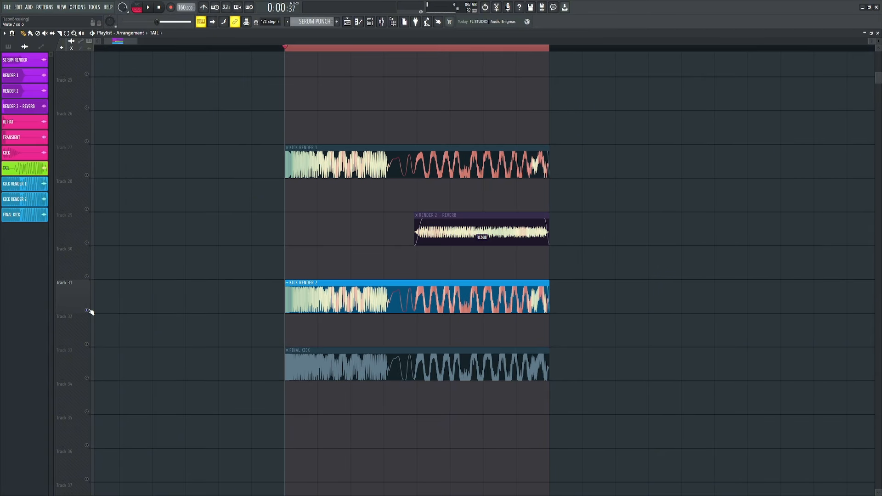
{"action": "left_click", "coordinate": [381, 22]}
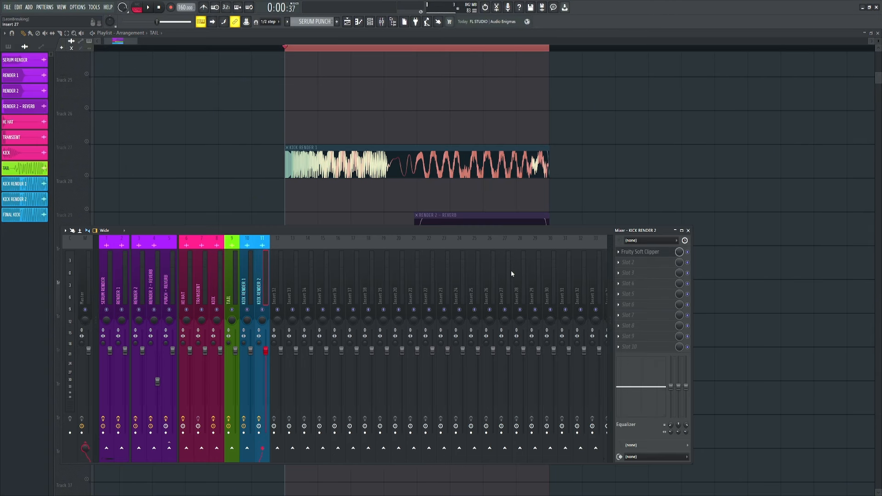
{"action": "left_click", "coordinate": [642, 255]}
{"action": "right_click", "coordinate": [648, 106]}
{"action": "scroll", "coordinate": [305, 294], "scroll_direction": "up", "scroll_amount": 2}
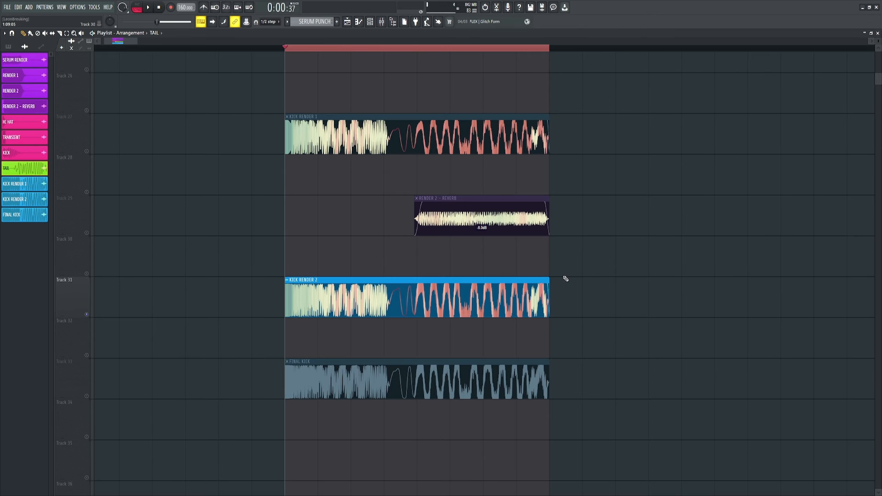
{"action": "scroll", "coordinate": [329, 314], "scroll_direction": "down", "scroll_amount": 1}
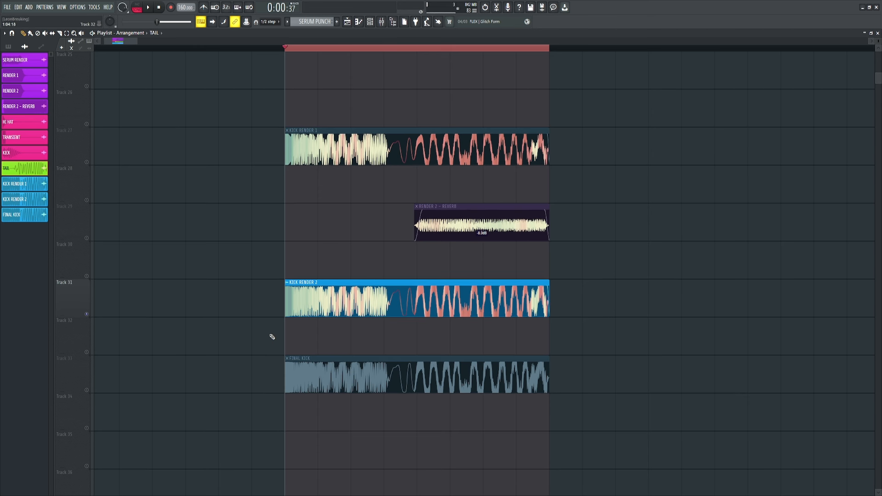
Solo Track 33 and check the Normalize option in the FINAL KICK clip's sample settings
{"action": "right_click", "coordinate": [86, 390]}
{"action": "left_click", "coordinate": [381, 22]}
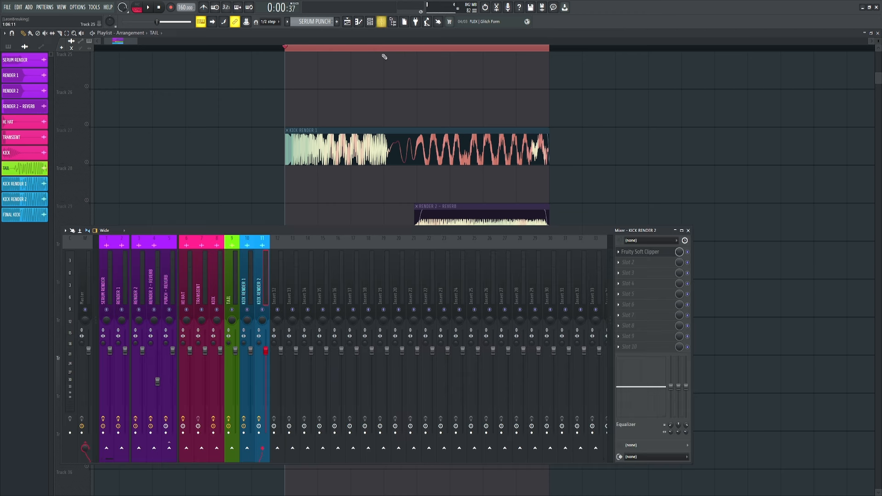
{"action": "right_click", "coordinate": [745, 143]}
{"action": "double_click", "coordinate": [405, 359]}
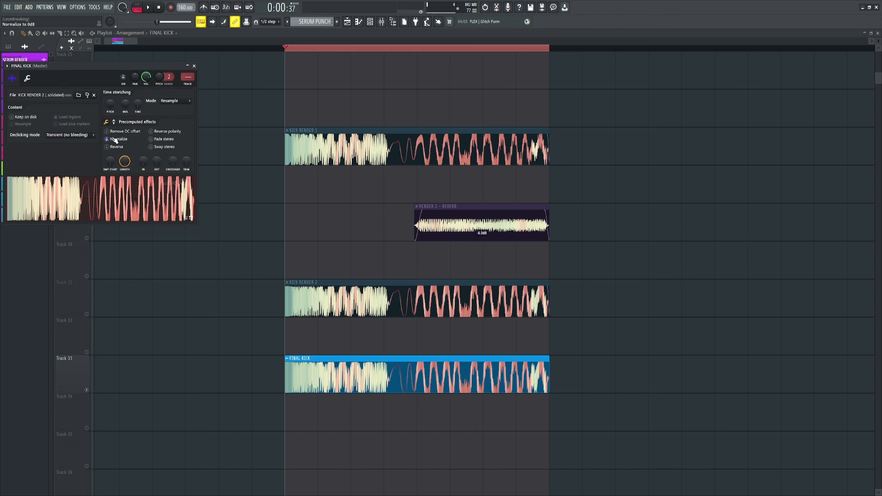
{"action": "right_click", "coordinate": [699, 287]}
Play the soloed FINAL KICK clip and compare its waveform with the earlier render layers
{"action": "scroll", "coordinate": [298, 351], "scroll_direction": "up", "scroll_amount": 4}
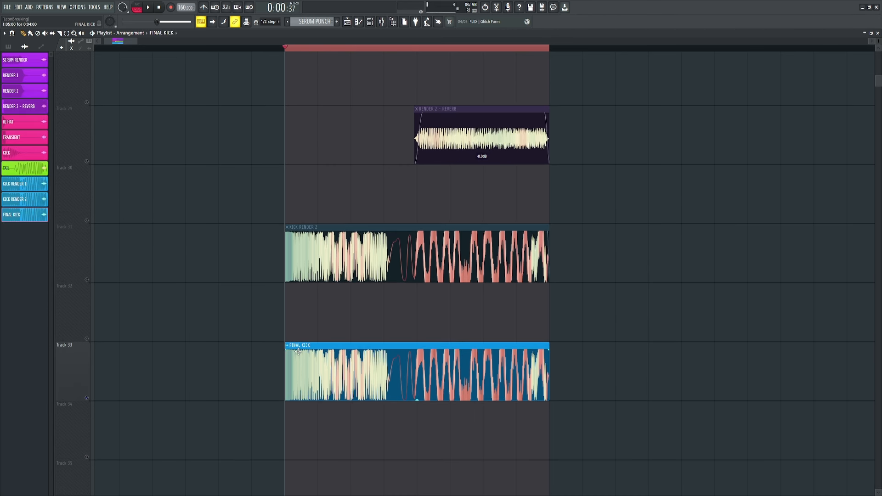
{"action": "scroll", "coordinate": [502, 348], "scroll_direction": "down", "scroll_amount": 4}
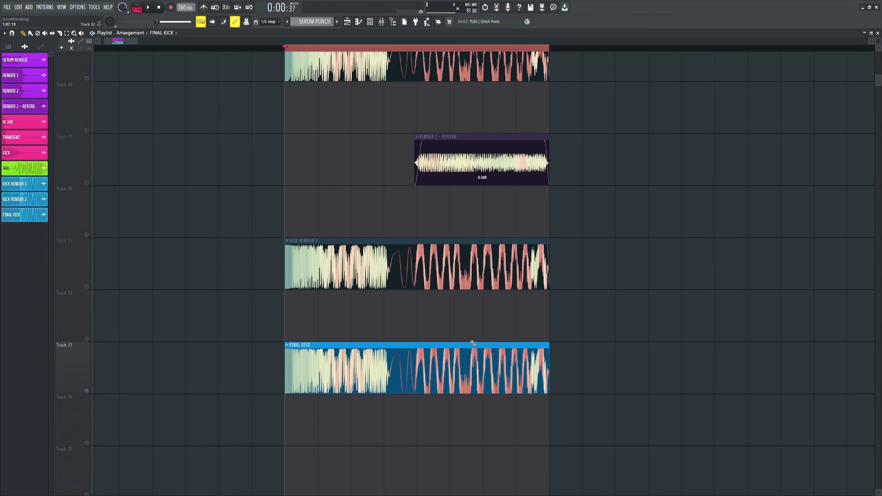
{"action": "scroll", "coordinate": [473, 348], "scroll_direction": "down", "scroll_amount": 2}
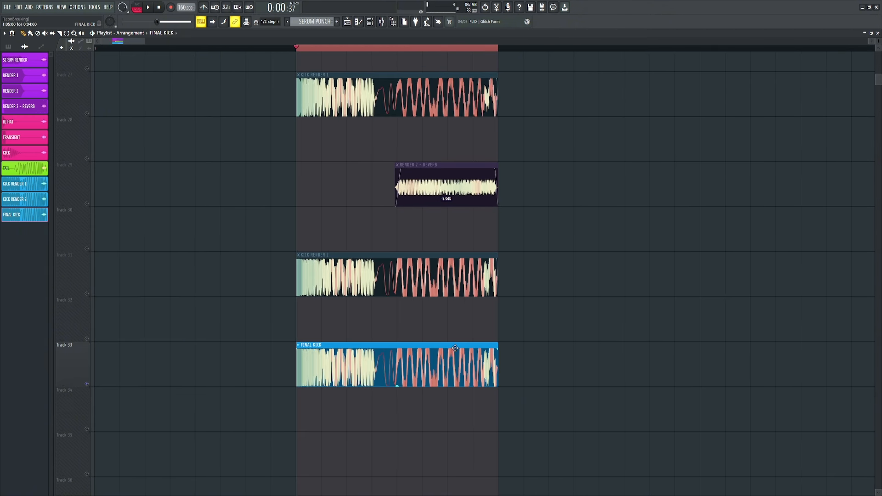
{"action": "key", "text": "space"}
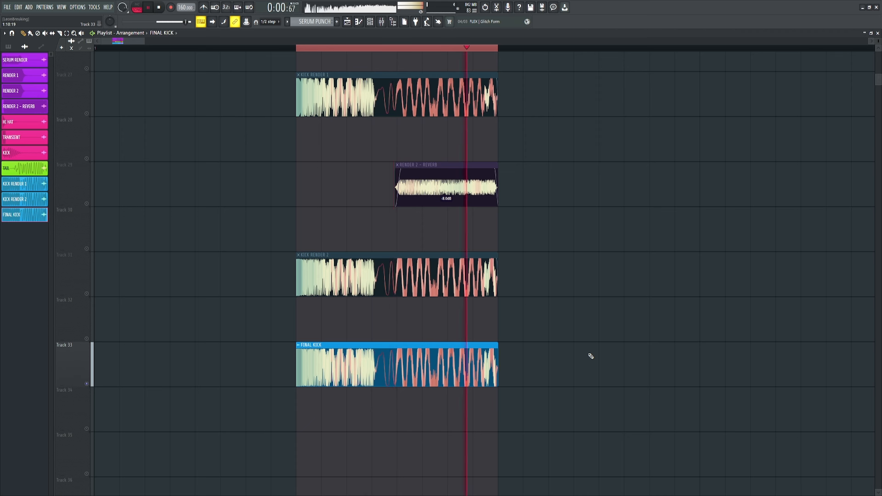
{"action": "key", "text": "space"}
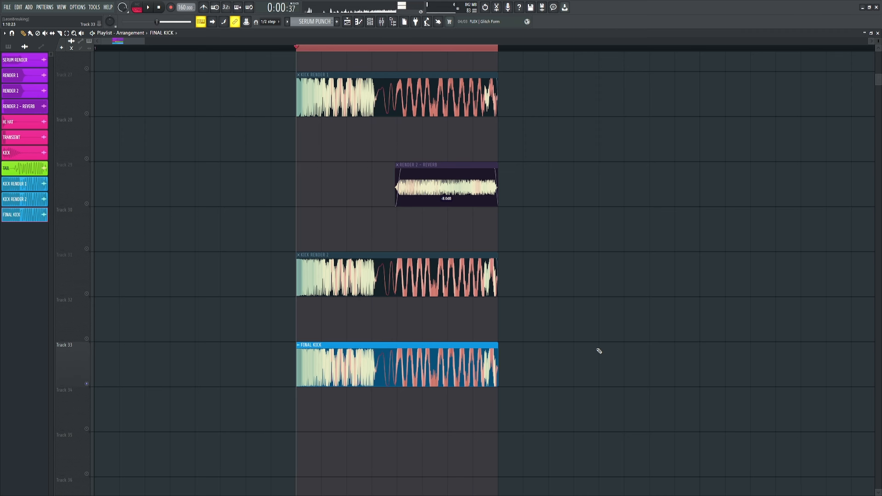
{"action": "scroll", "coordinate": [574, 354], "scroll_direction": "down", "scroll_amount": 3}
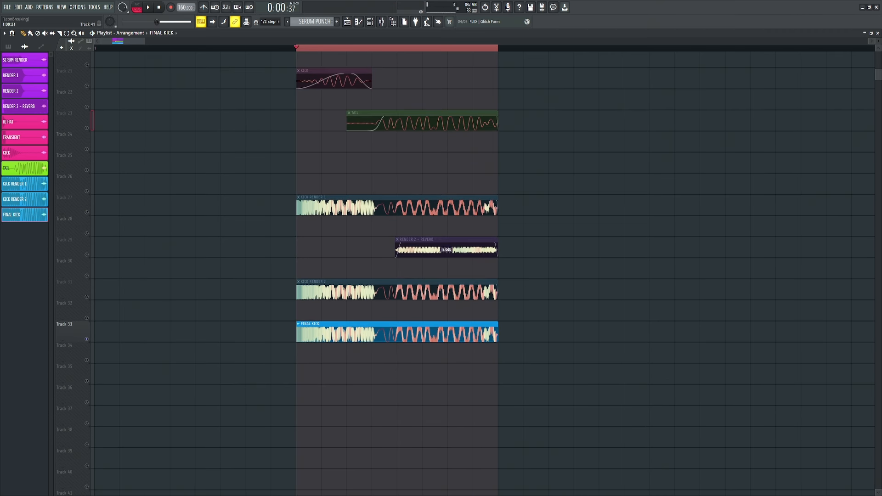